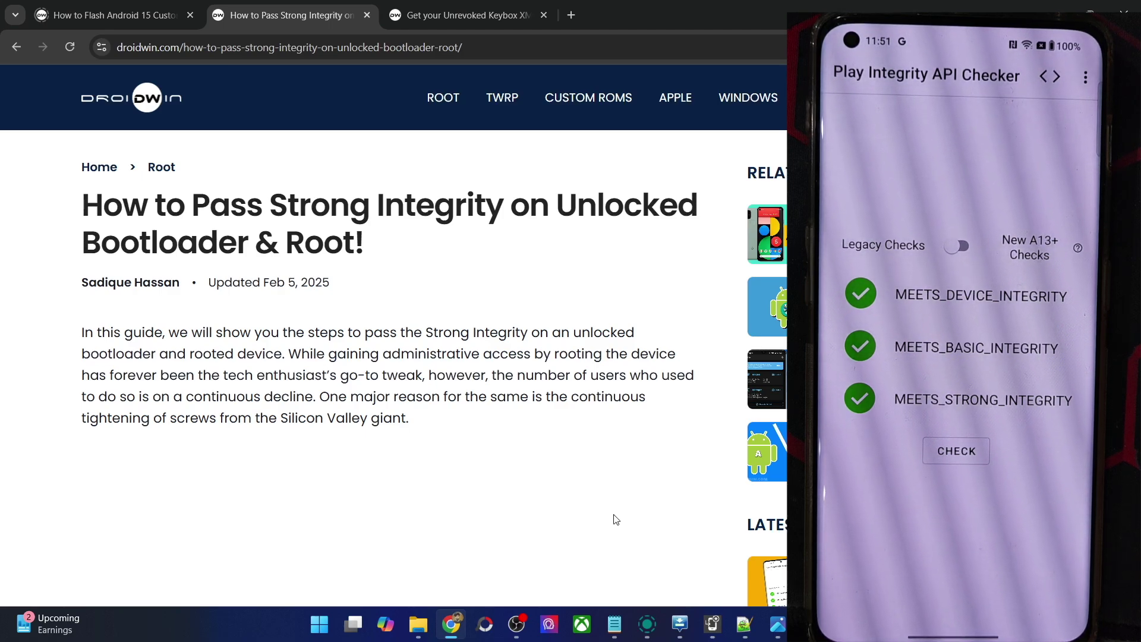
- Scroll down the guide to the UPDATE 5 heading and select the whole heading
scroll(510, 387, "down", 9)
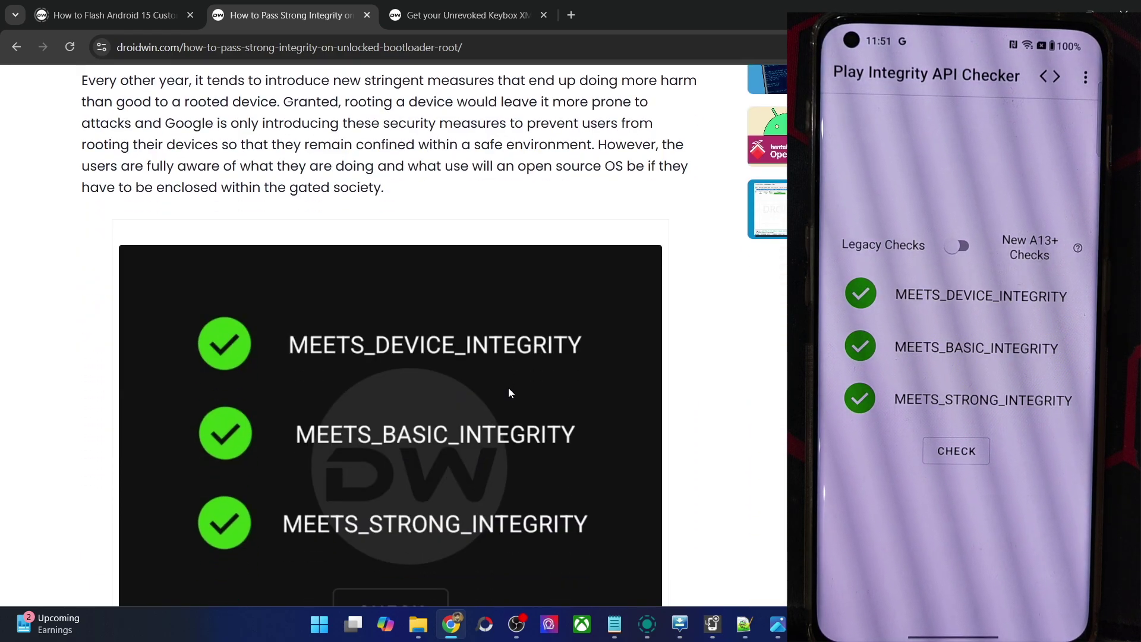
scroll(508, 388, "up", 1)
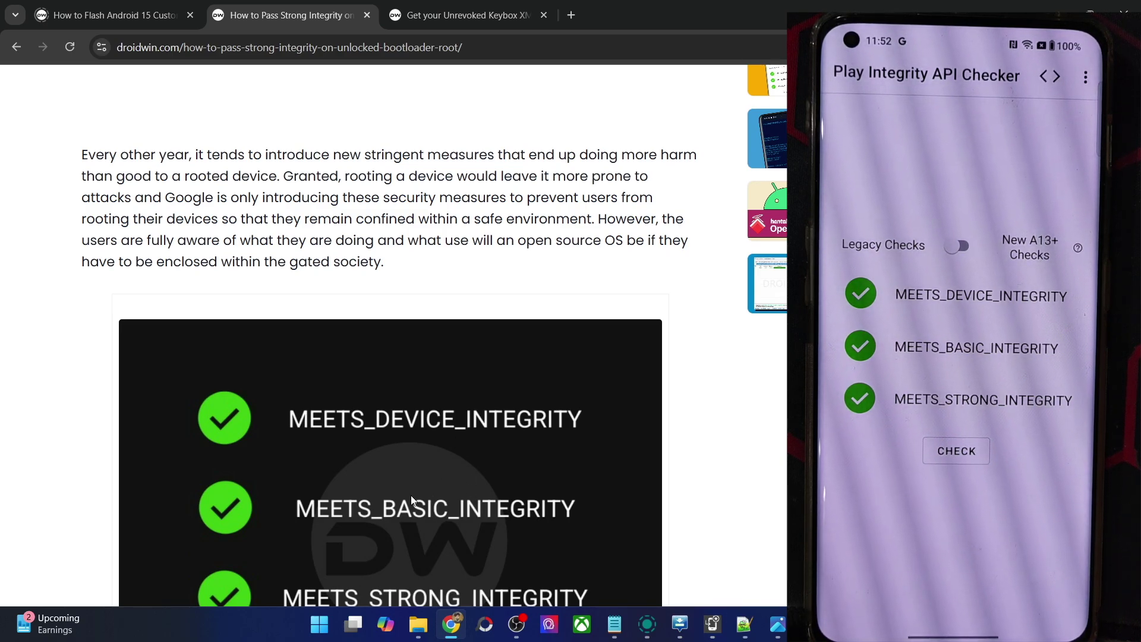
scroll(412, 500, "down", 1)
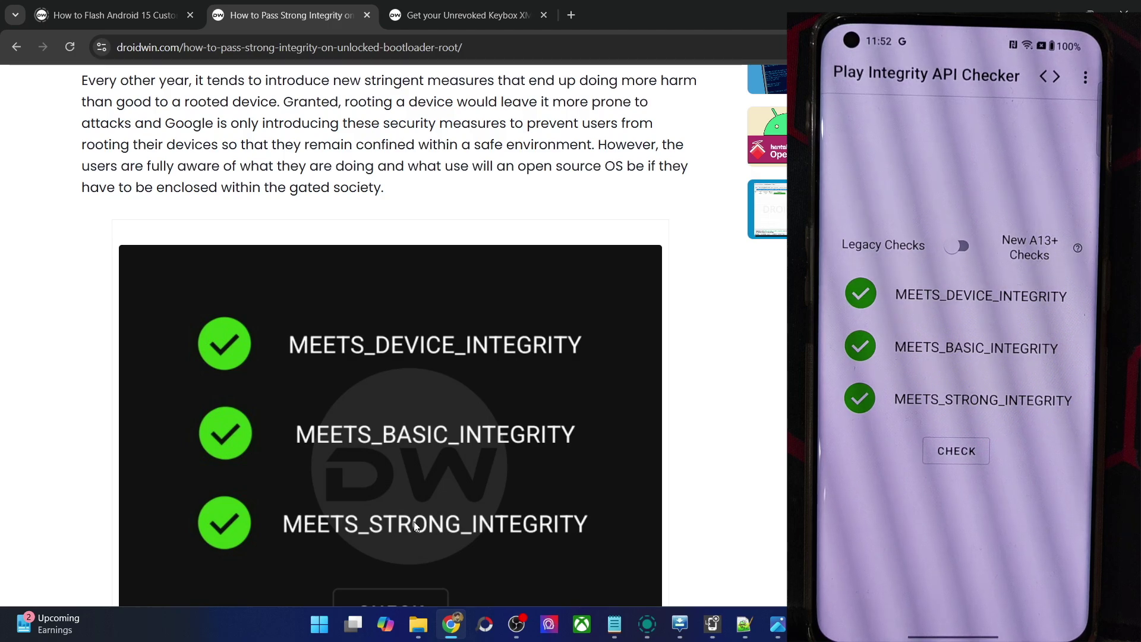
scroll(414, 521, "down", 1)
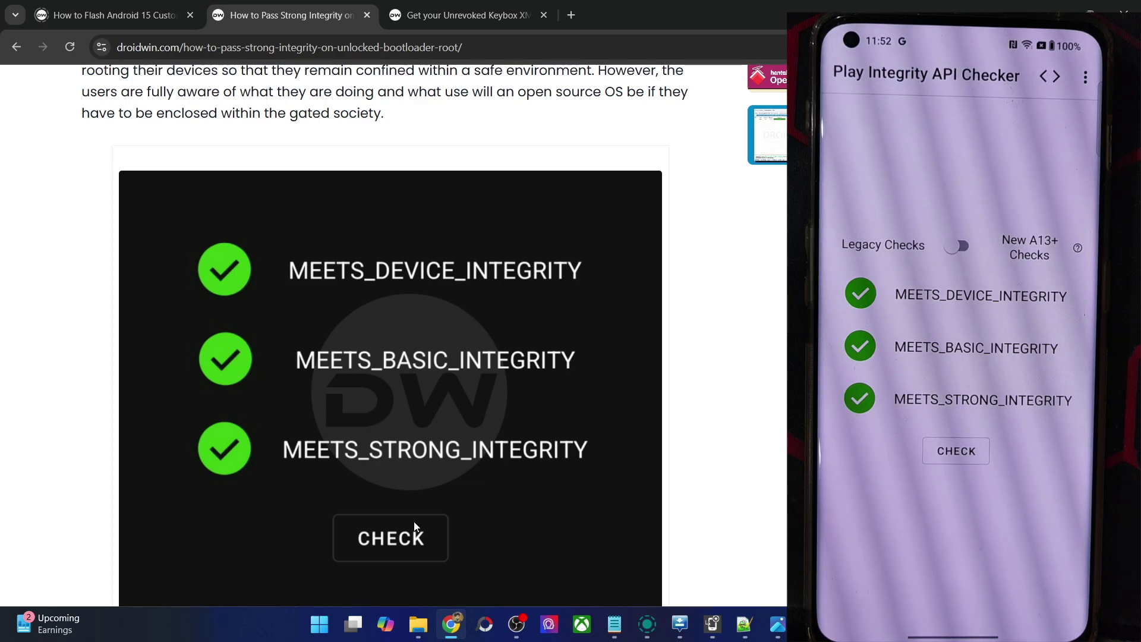
scroll(414, 522, "down", 1)
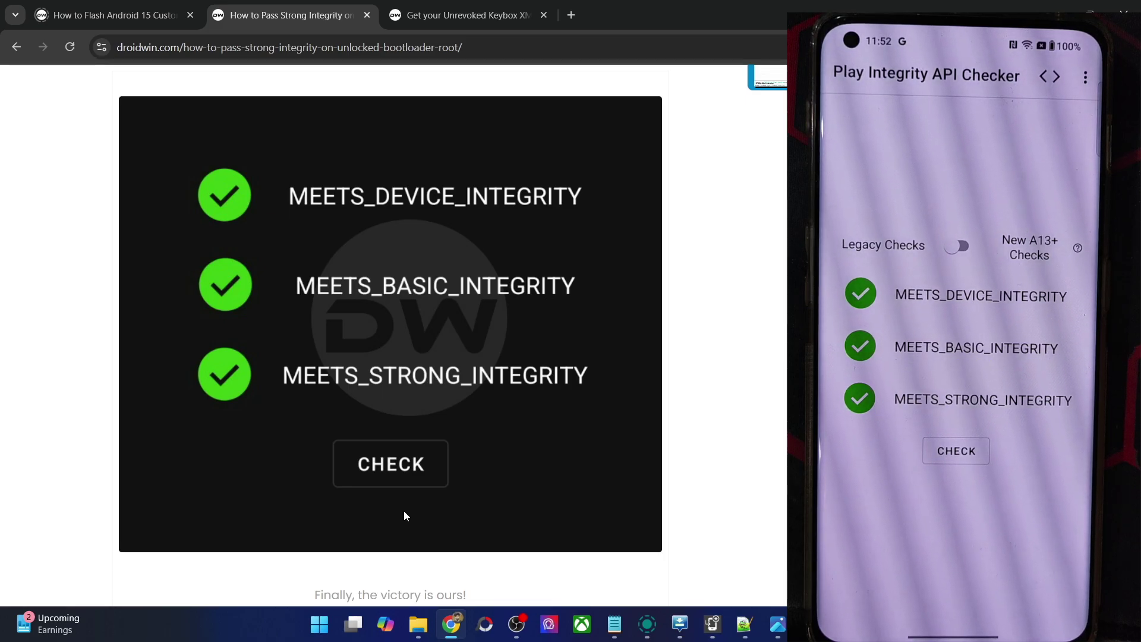
scroll(404, 511, "down", 1)
scroll(405, 514, "down", 12)
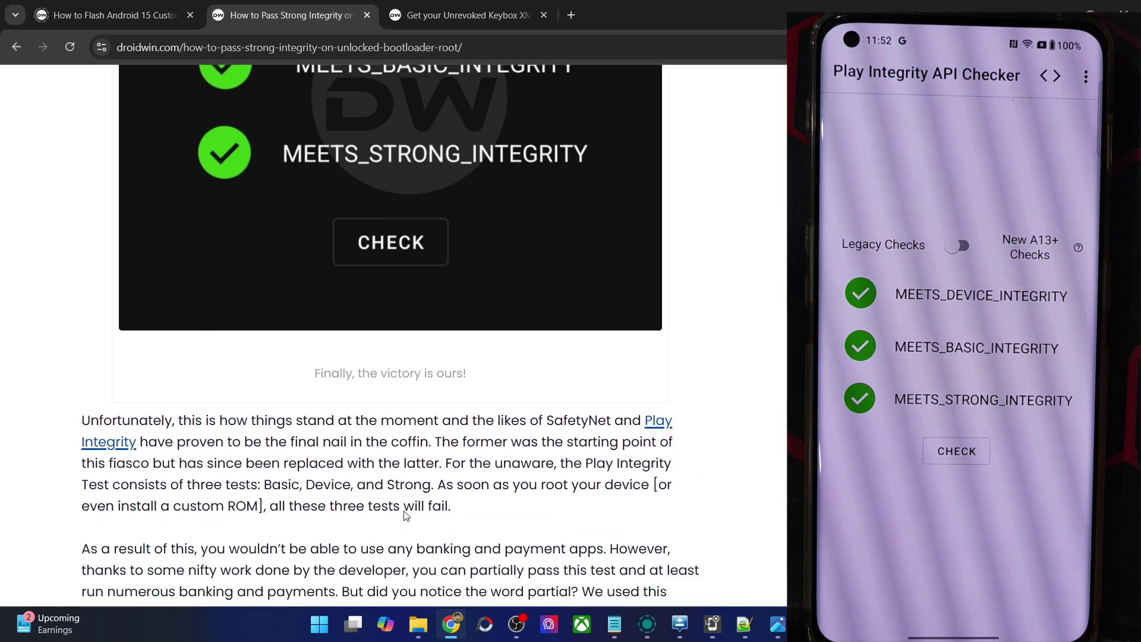
scroll(406, 514, "down", 6)
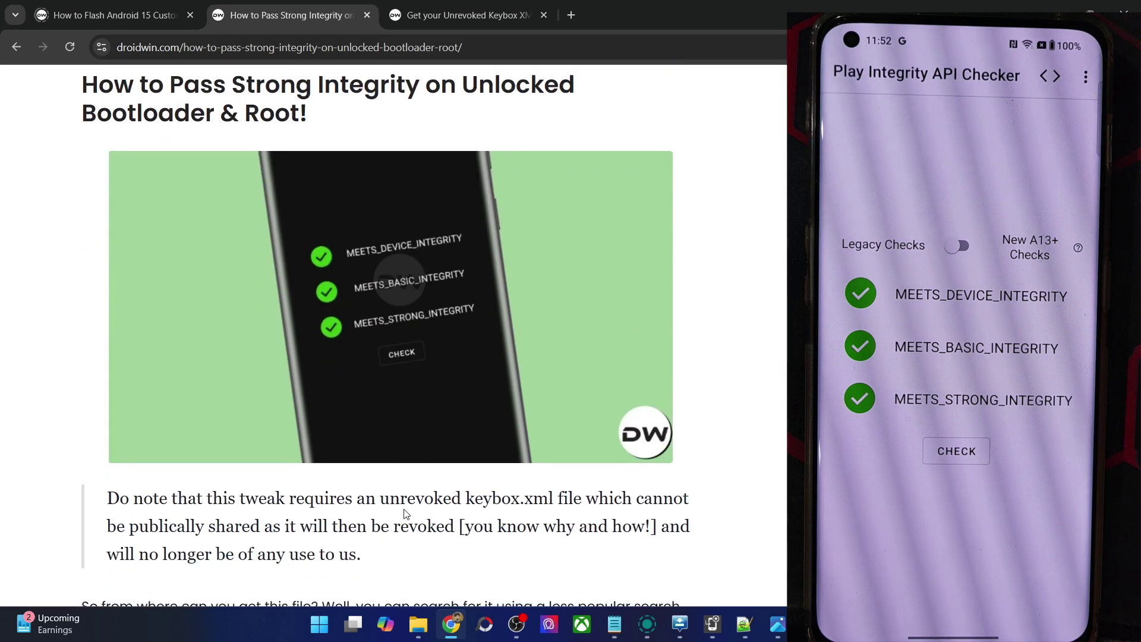
scroll(406, 514, "down", 13)
scroll(406, 515, "down", 20)
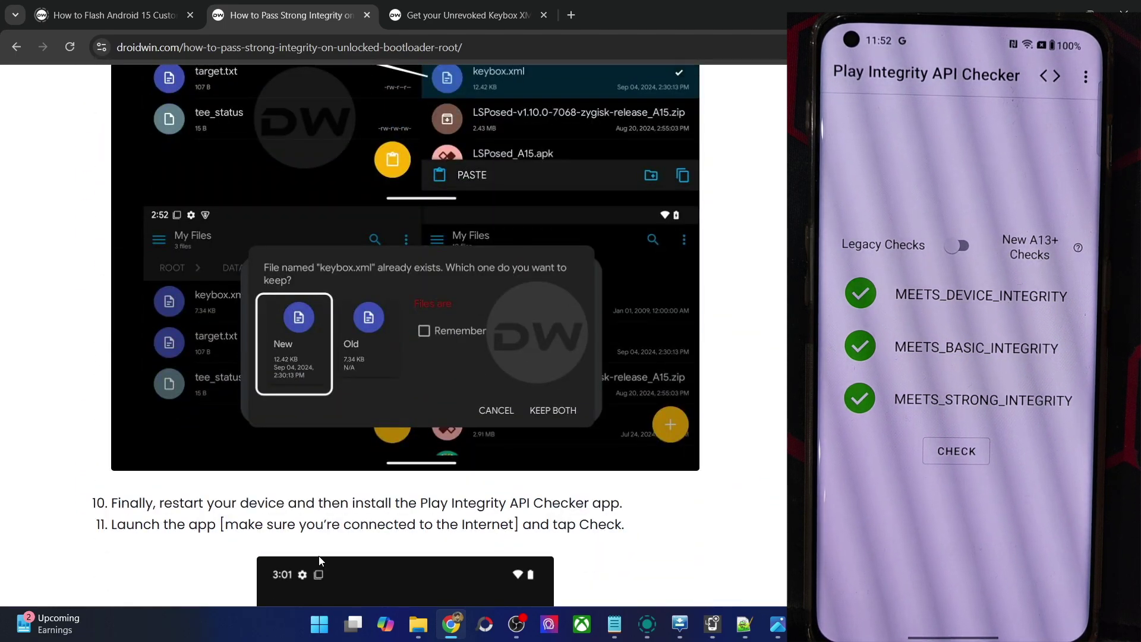
scroll(361, 483, "down", 20)
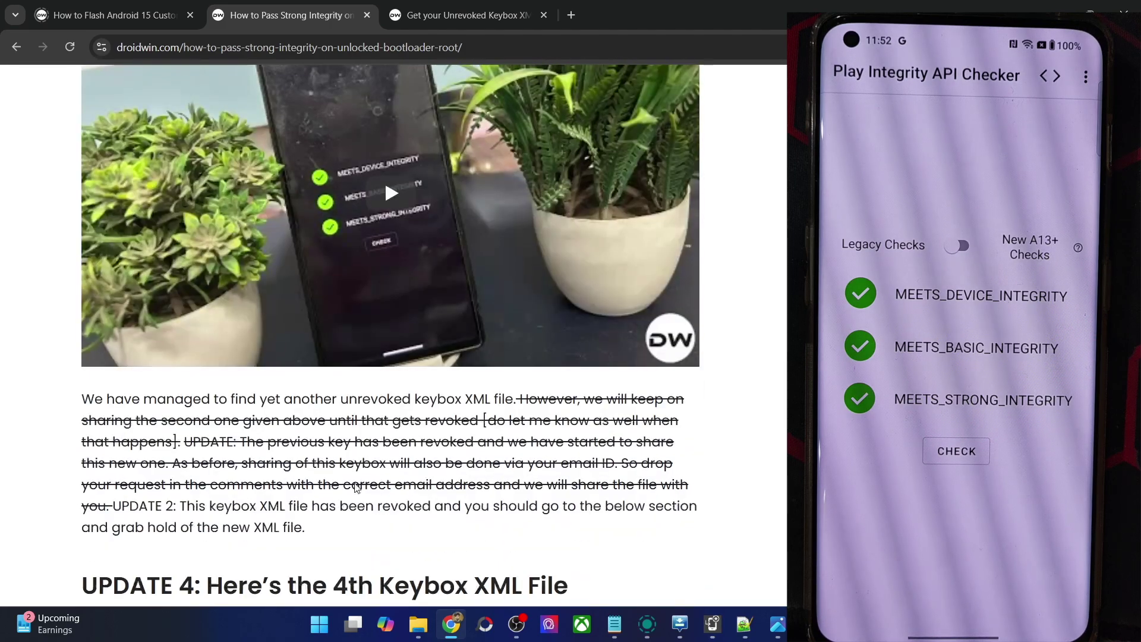
scroll(356, 485, "down", 7)
scroll(373, 432, "down", 5)
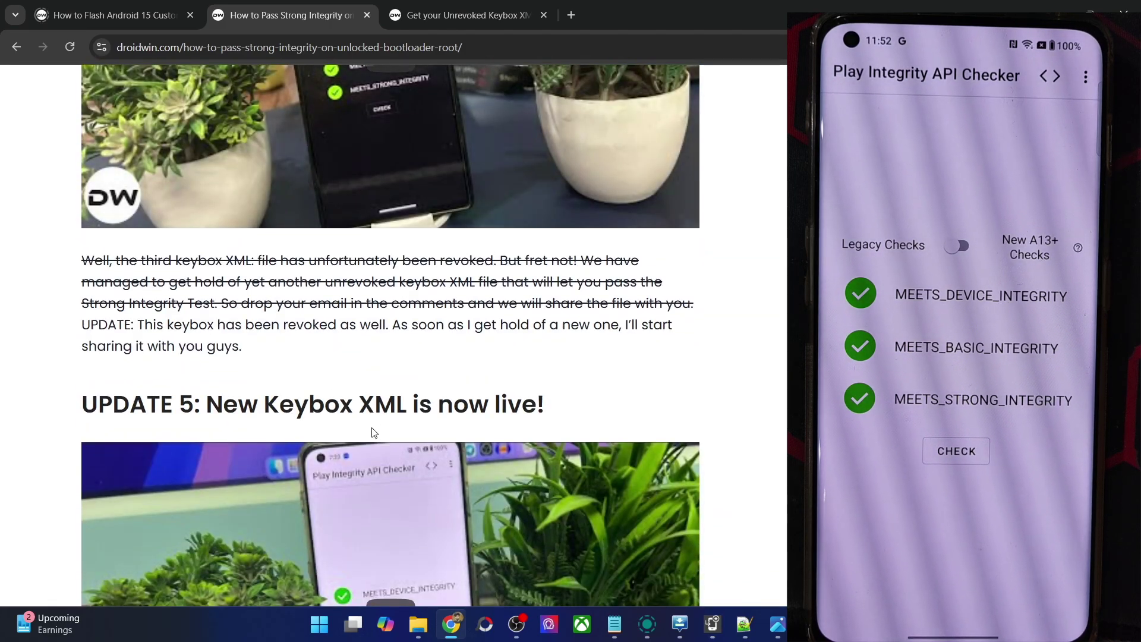
triple_click(118, 393)
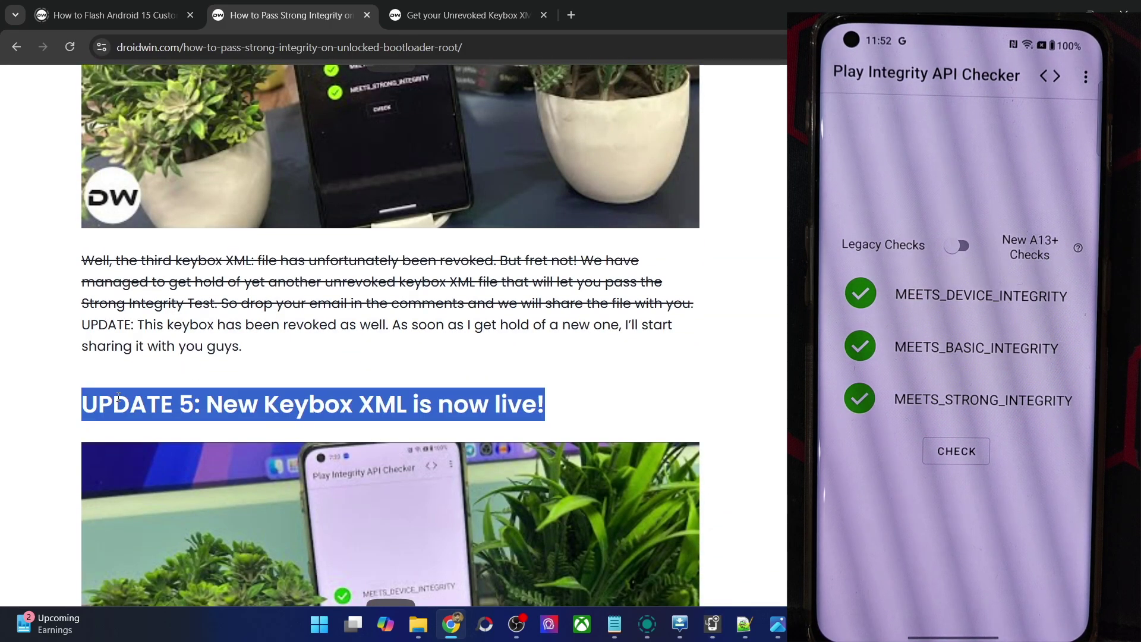
- Continue past UPDATE 5 and open the 'Get your Unrevoked Keybox XML' article tab
scroll(182, 400, "down", 1)
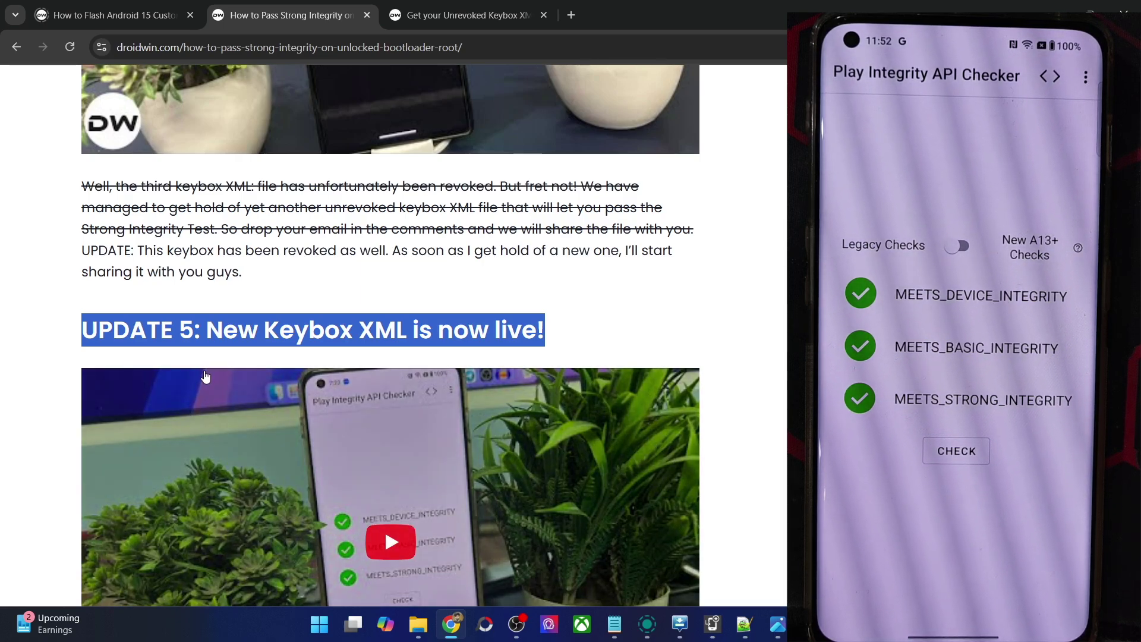
scroll(191, 395, "down", 3)
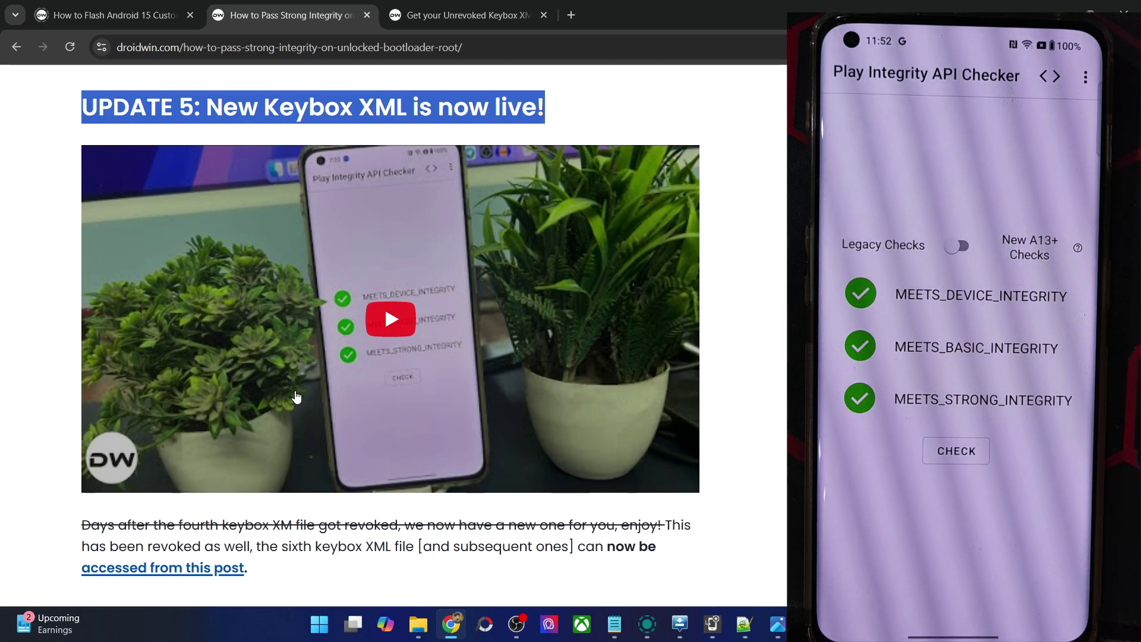
scroll(296, 397, "down", 1)
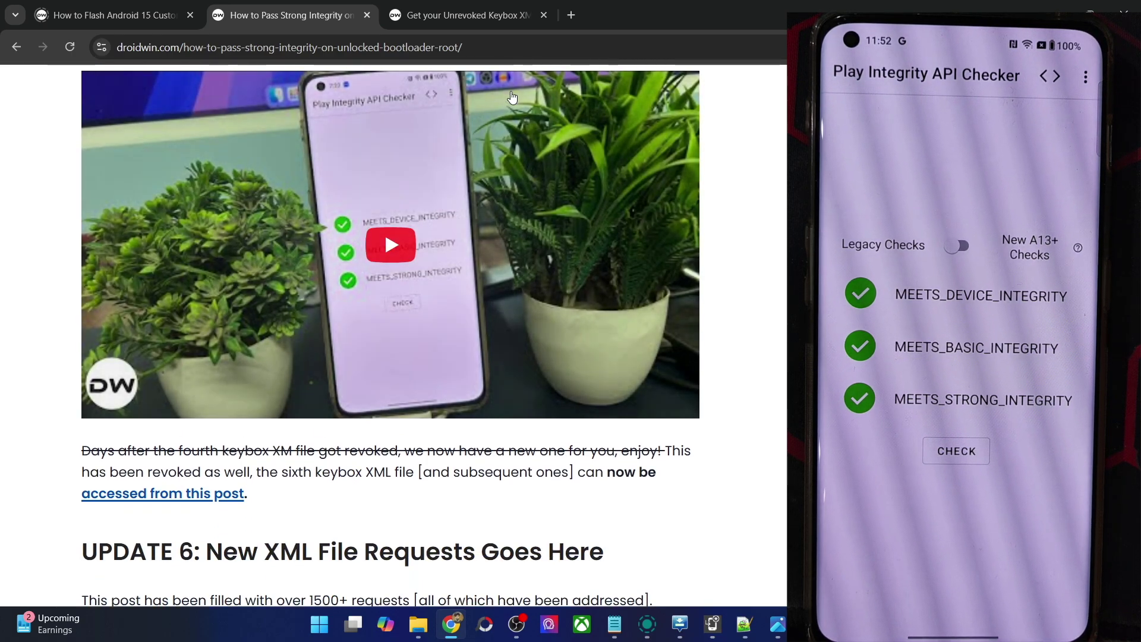
left_click(483, 19)
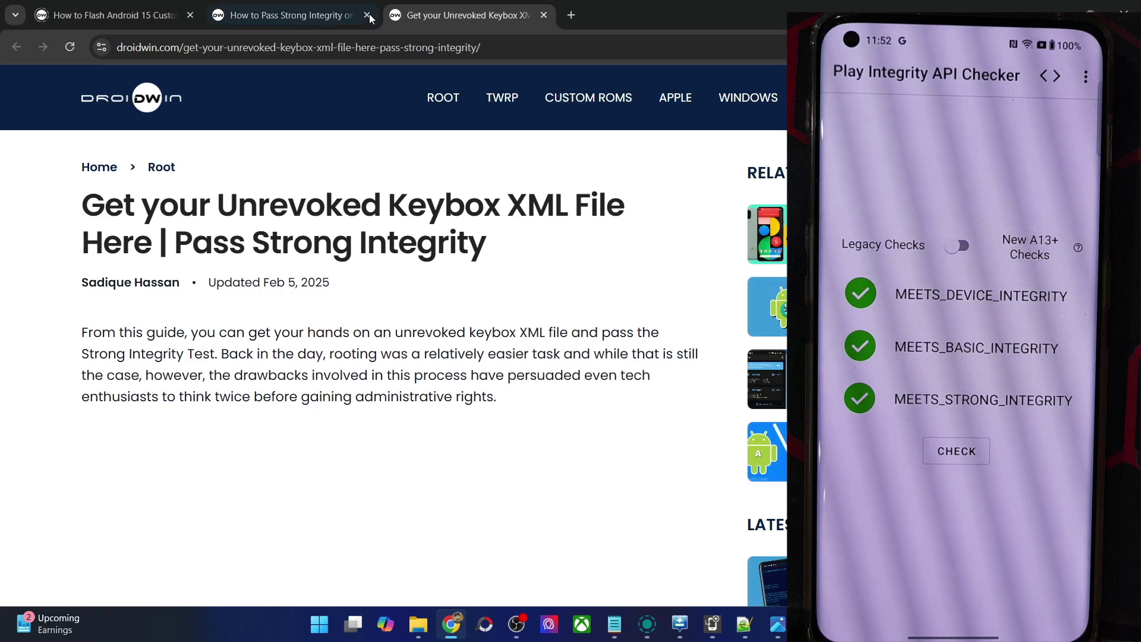
left_click(317, 16)
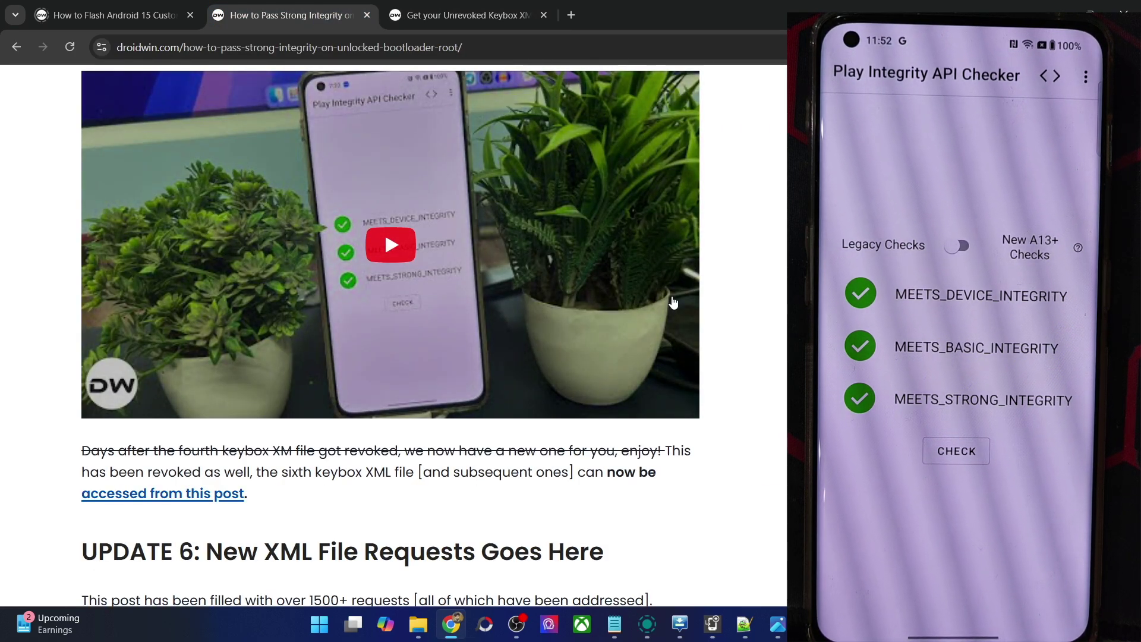
left_click(510, 5)
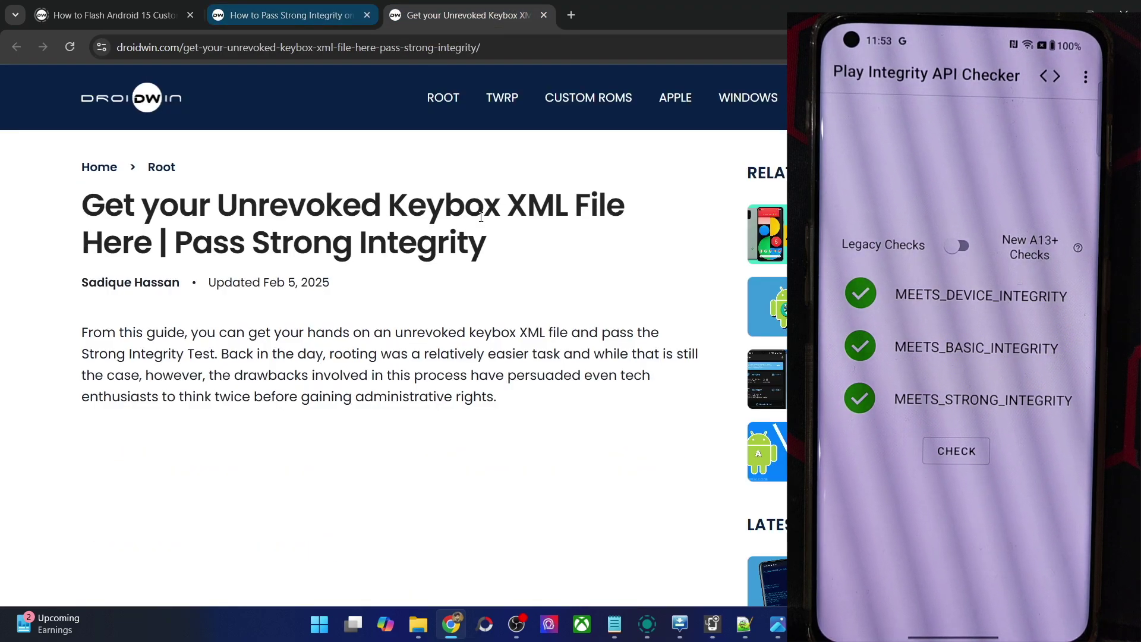
left_click(640, 48)
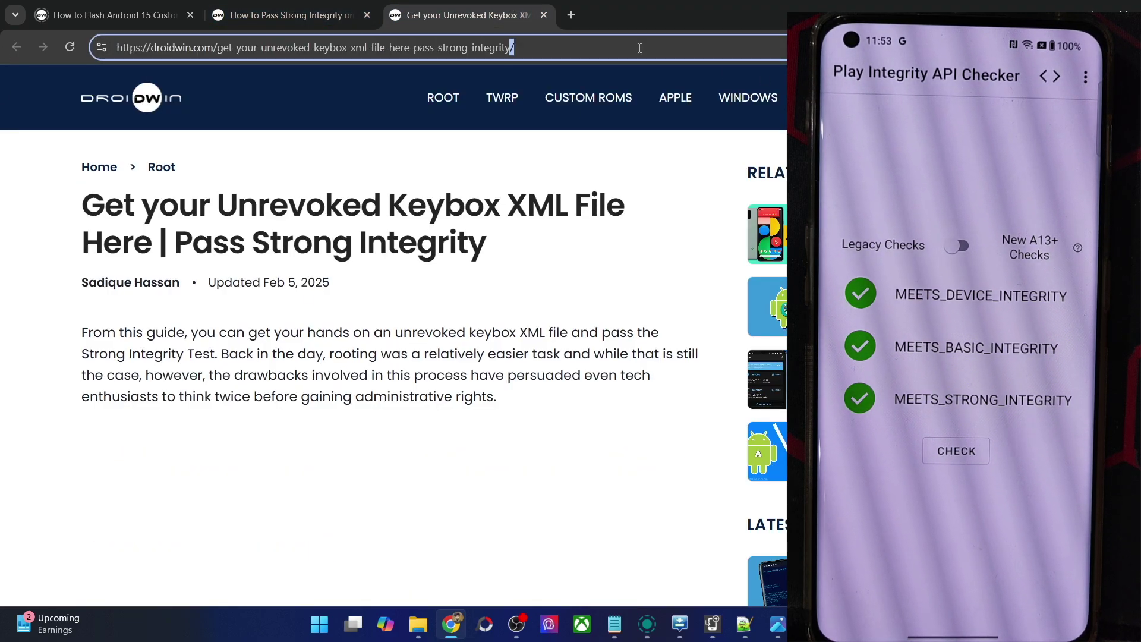
key("ctrl+a")
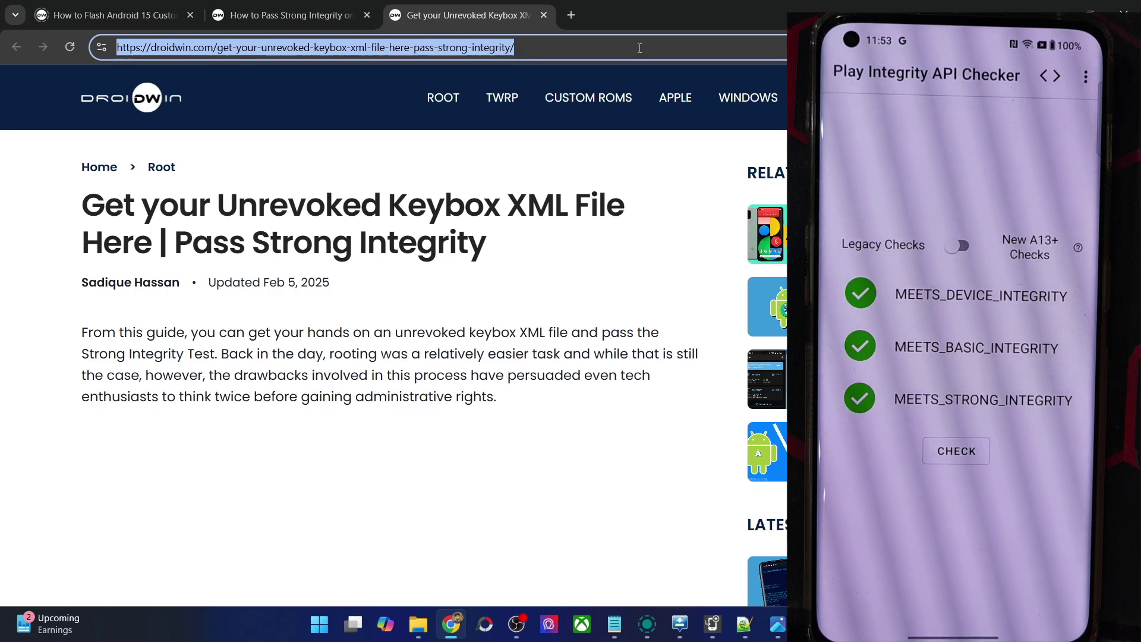
left_click(640, 47)
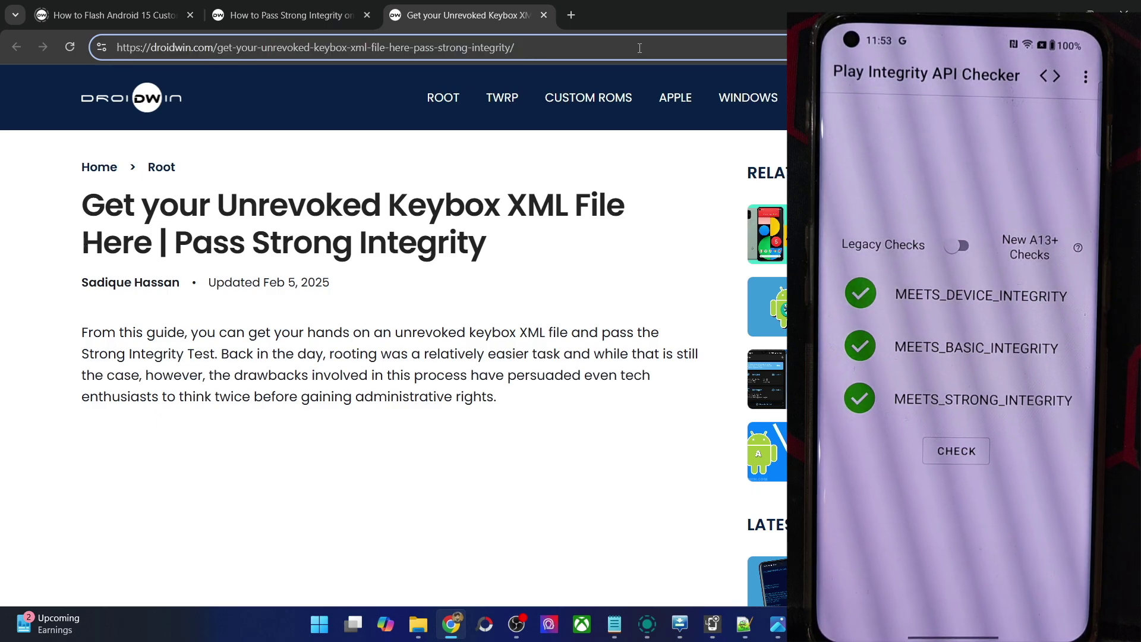
scroll(257, 453, "down", 10)
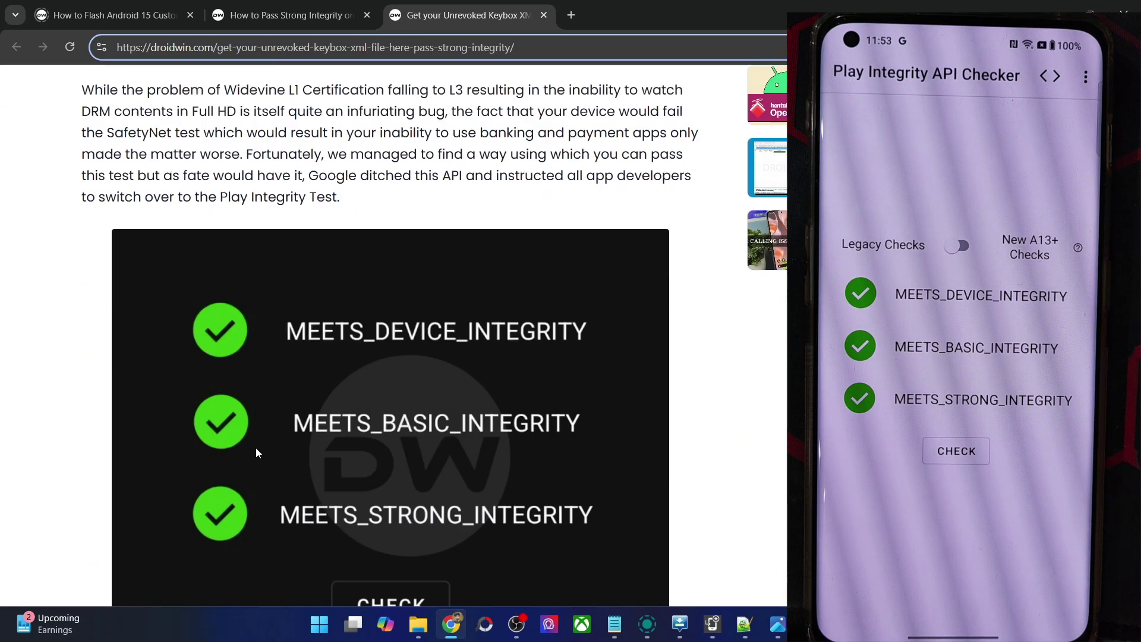
scroll(257, 453, "down", 15)
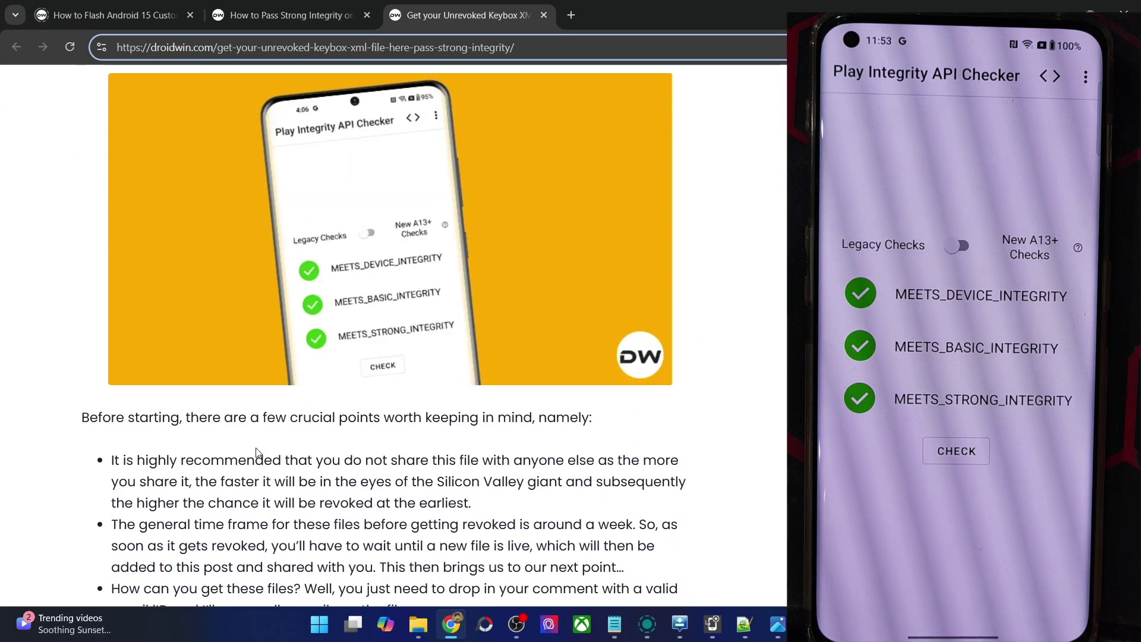
scroll(257, 453, "down", 1)
scroll(416, 381, "down", 1)
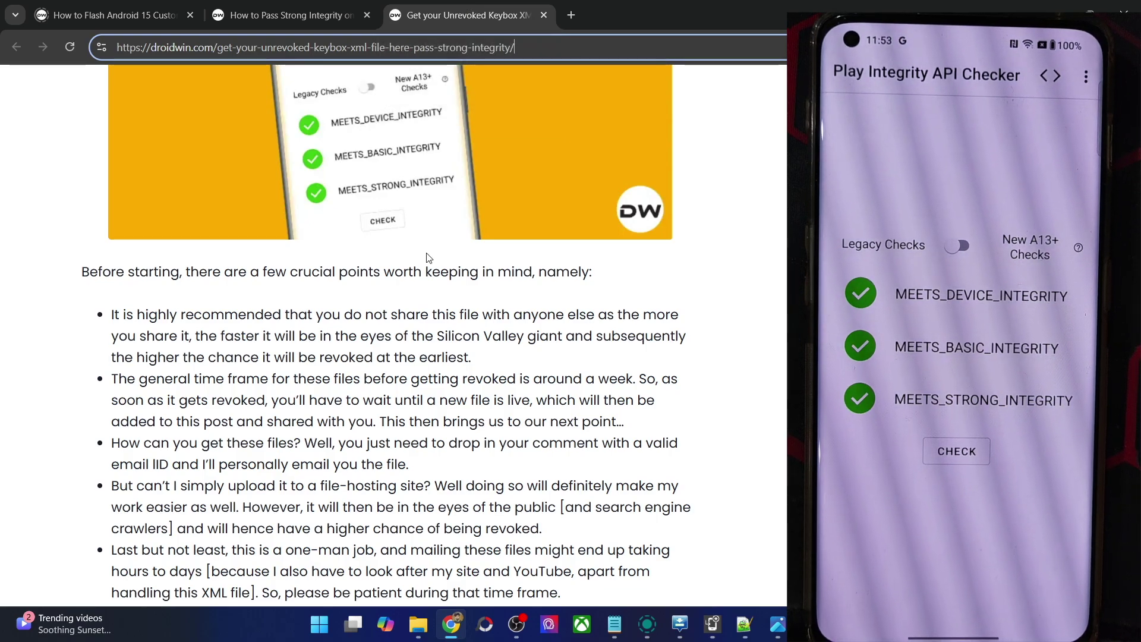
scroll(121, 322, "down", 1)
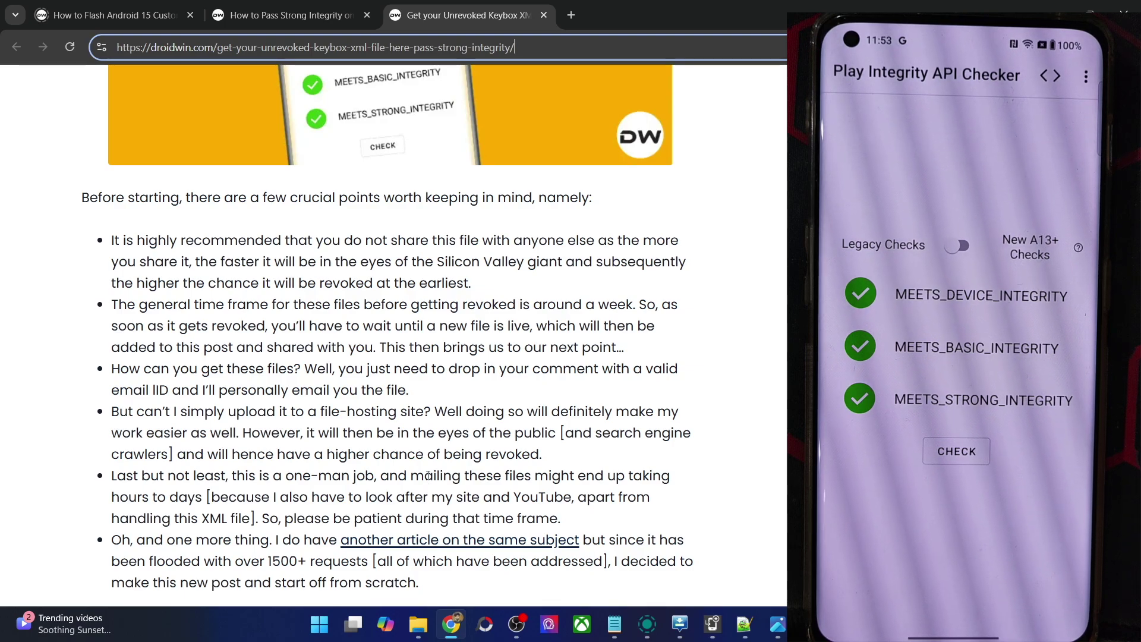
- Switch between the keybox post and guide tabs, highlighting the UPDATE 6 heading number
scroll(385, 419, "down", 2)
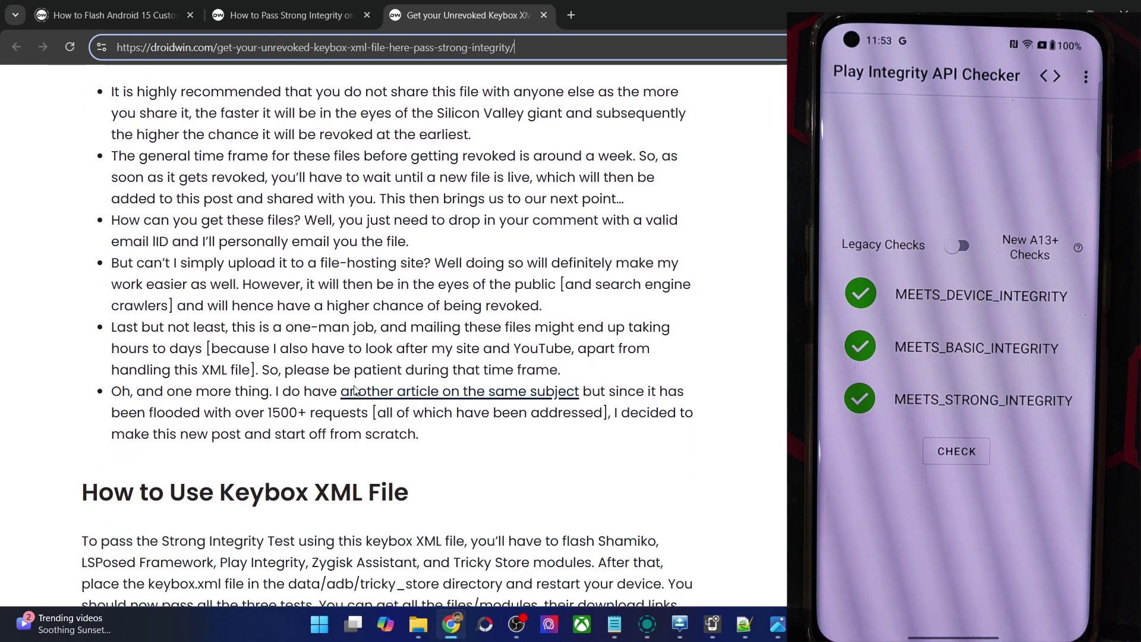
left_click(374, 8)
left_click(417, 13)
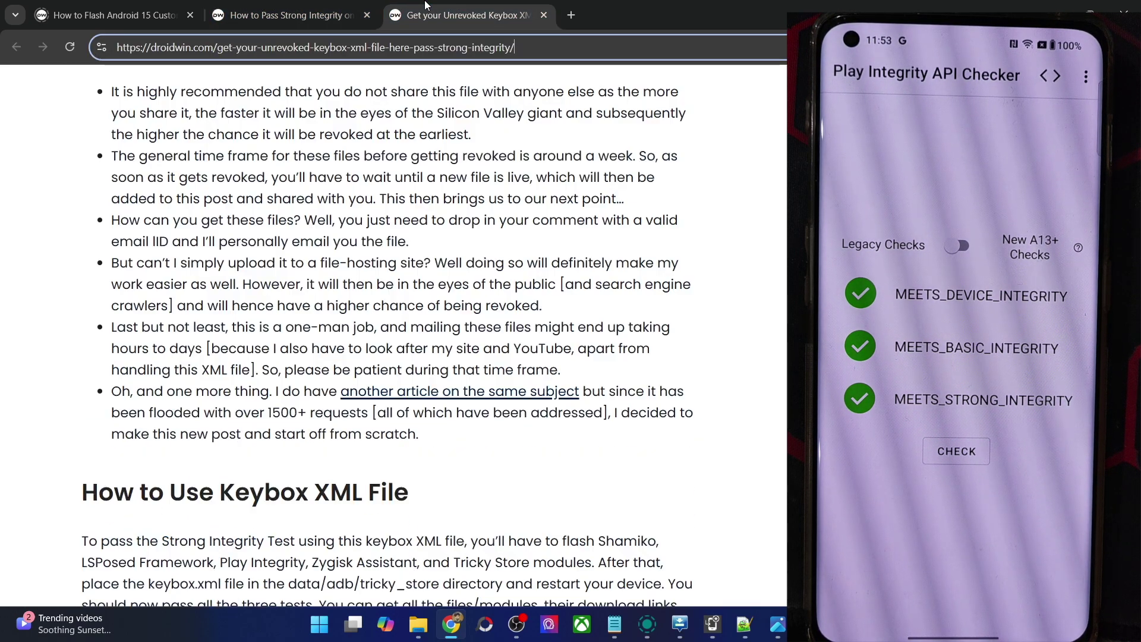
left_click(297, 14)
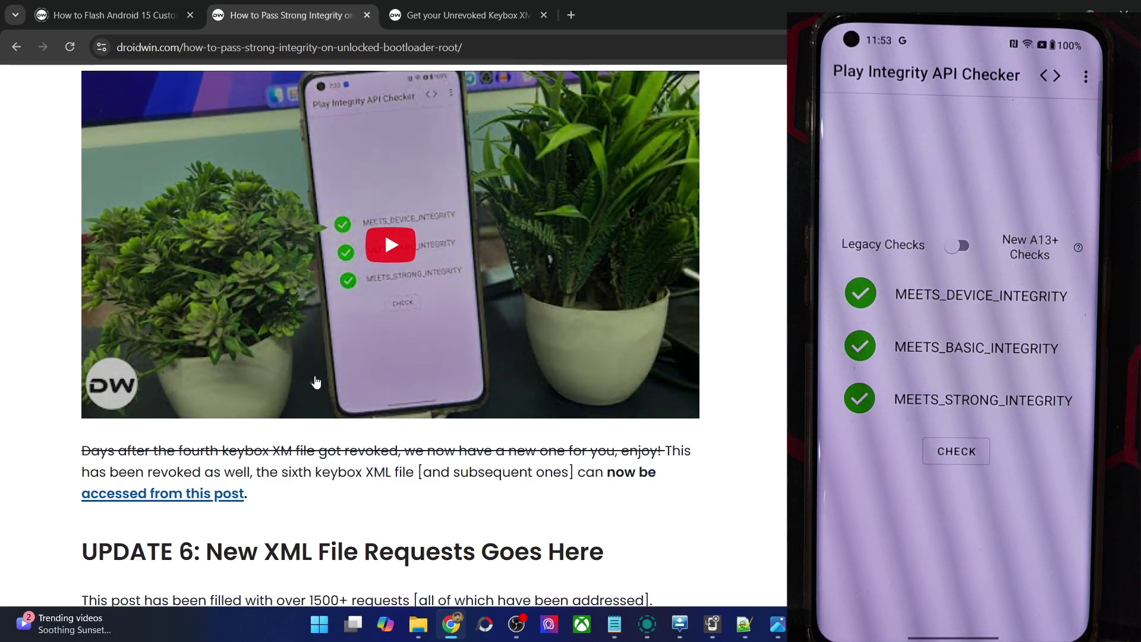
scroll(174, 394, "down", 2)
left_click_drag(172, 393, 206, 401)
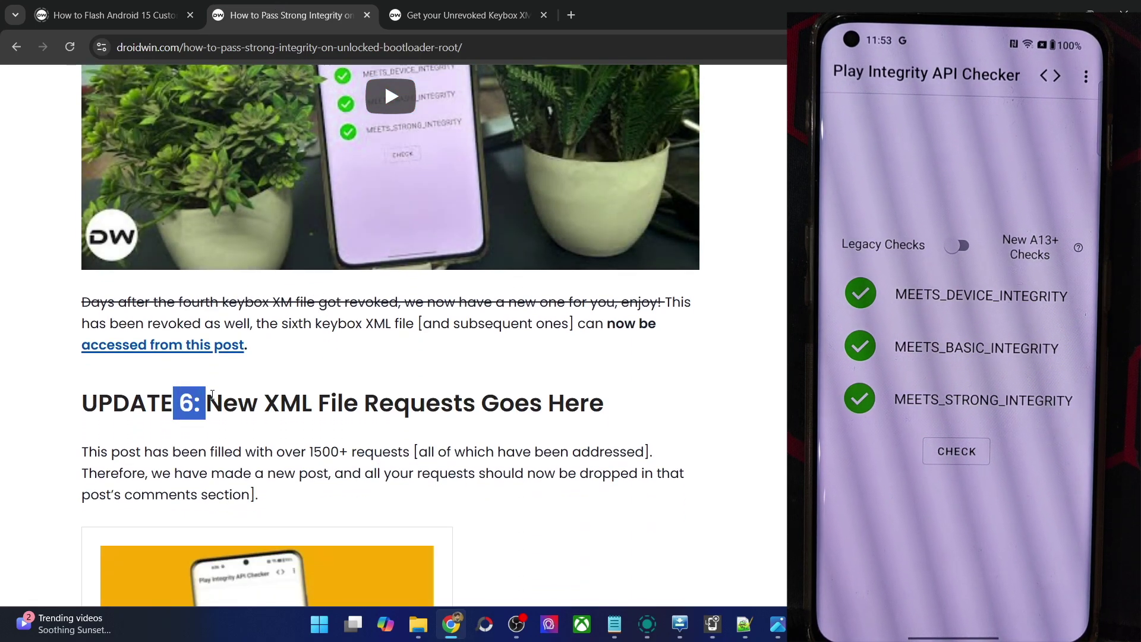
- On the keybox post, select its web address, then open the linked Strong Integrity guide
left_click(402, 7)
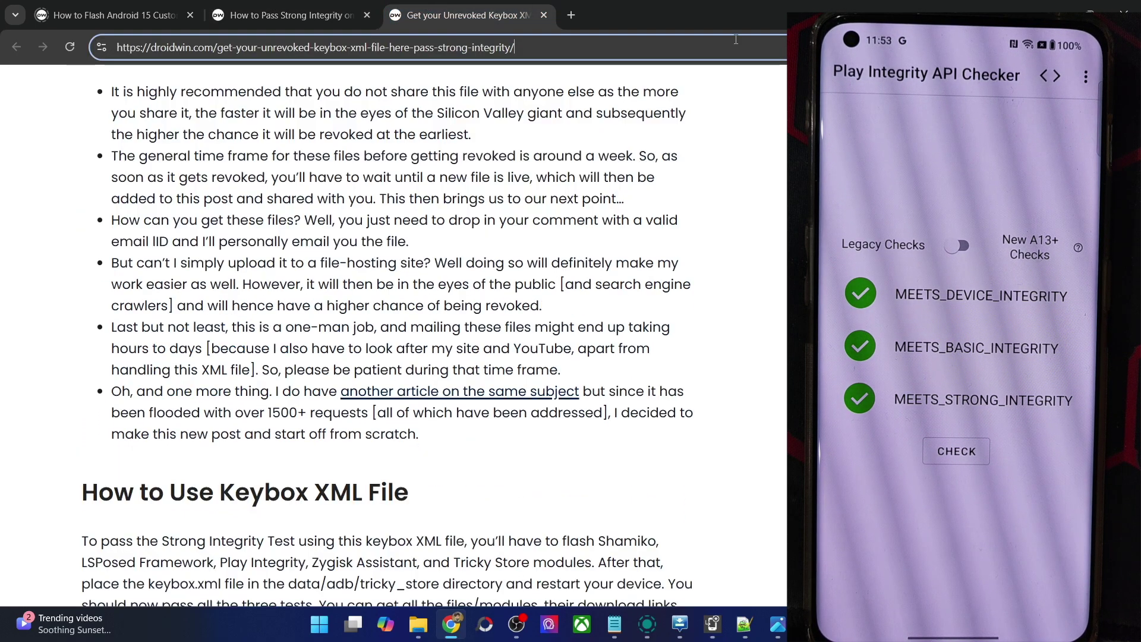
left_click(415, 47)
left_click(225, 323)
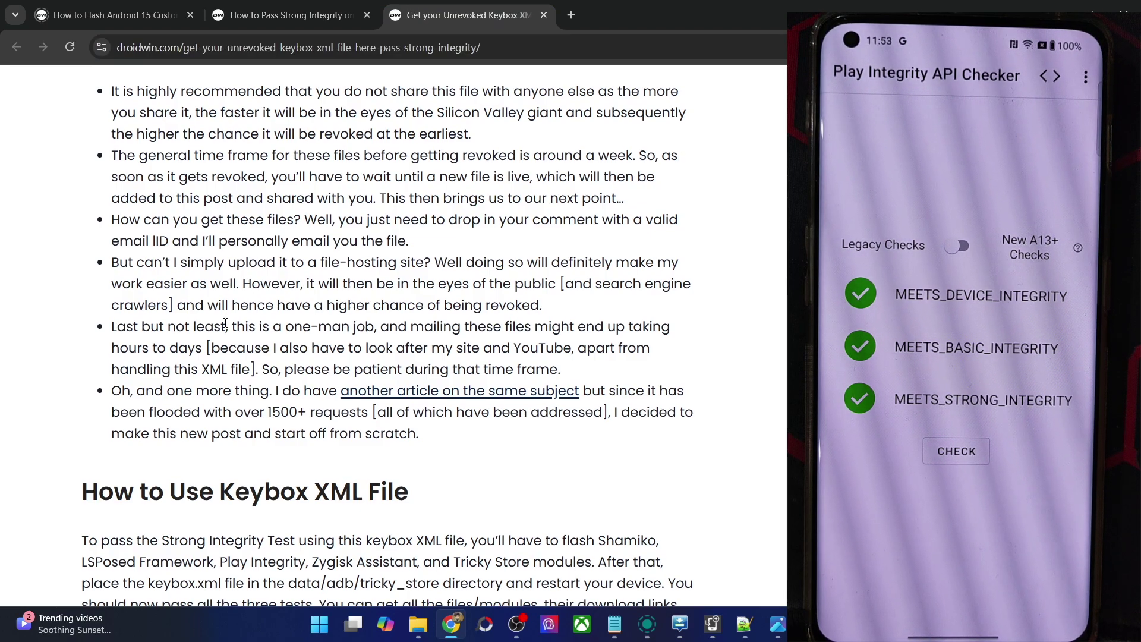
scroll(225, 324, "down", 3)
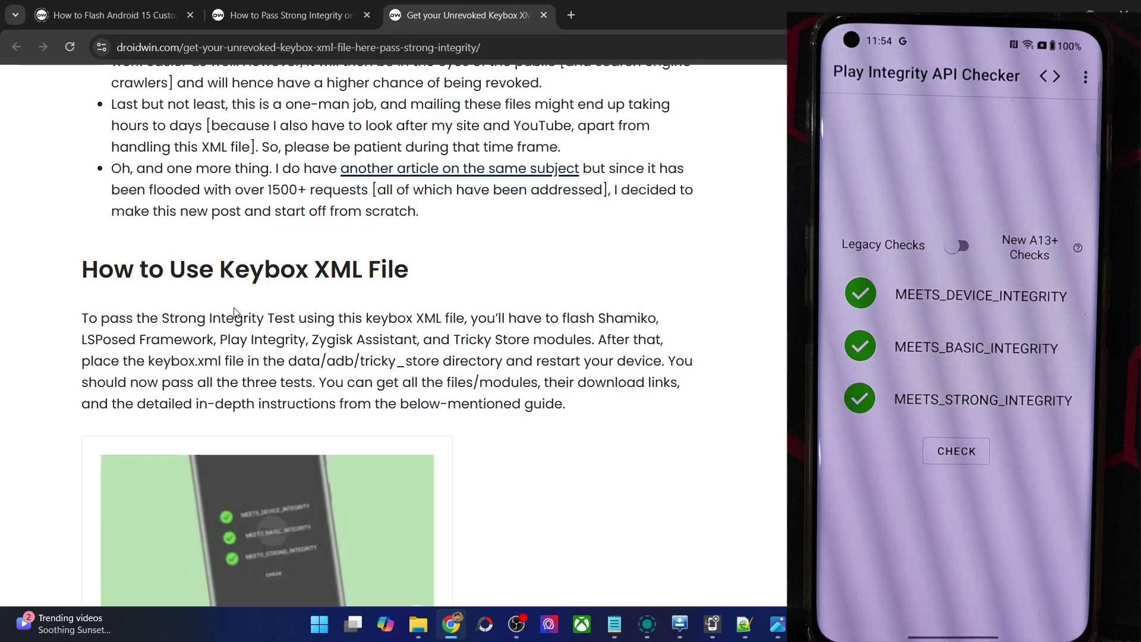
scroll(234, 312, "down", 3)
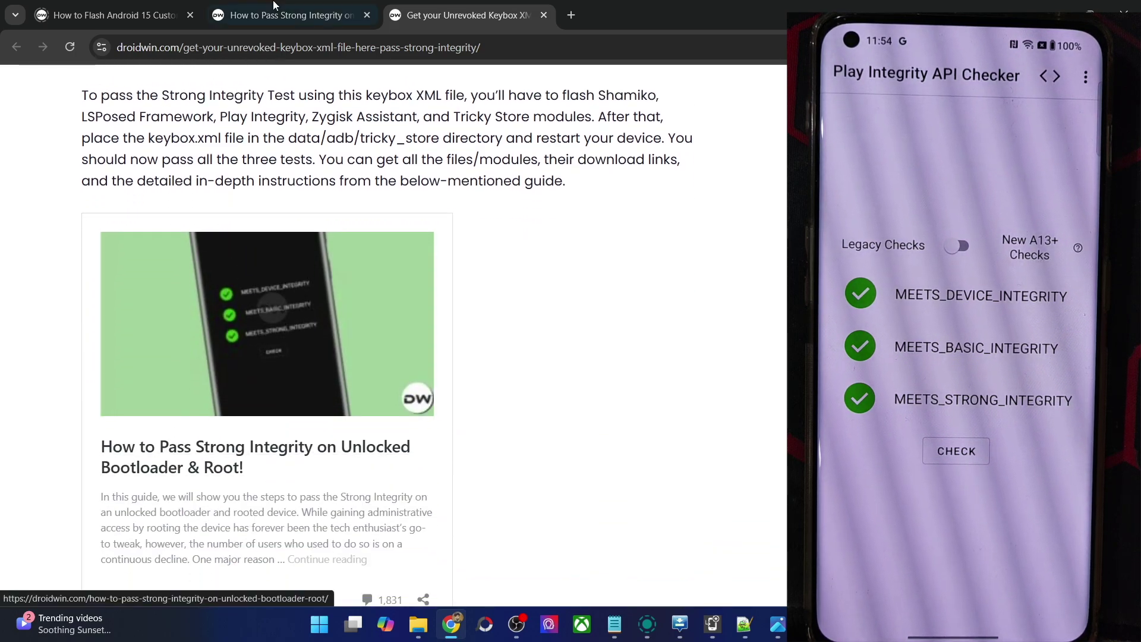
left_click(169, 465)
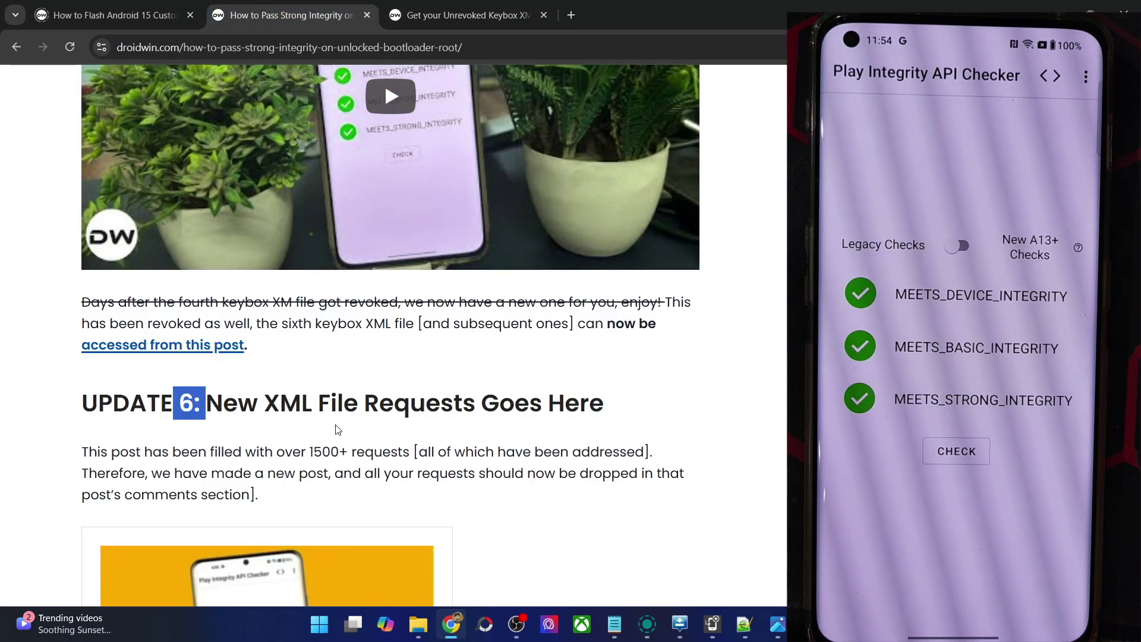
- Check the keybox post again, then scroll the guide up to its required files list
scroll(336, 428, "up", 20)
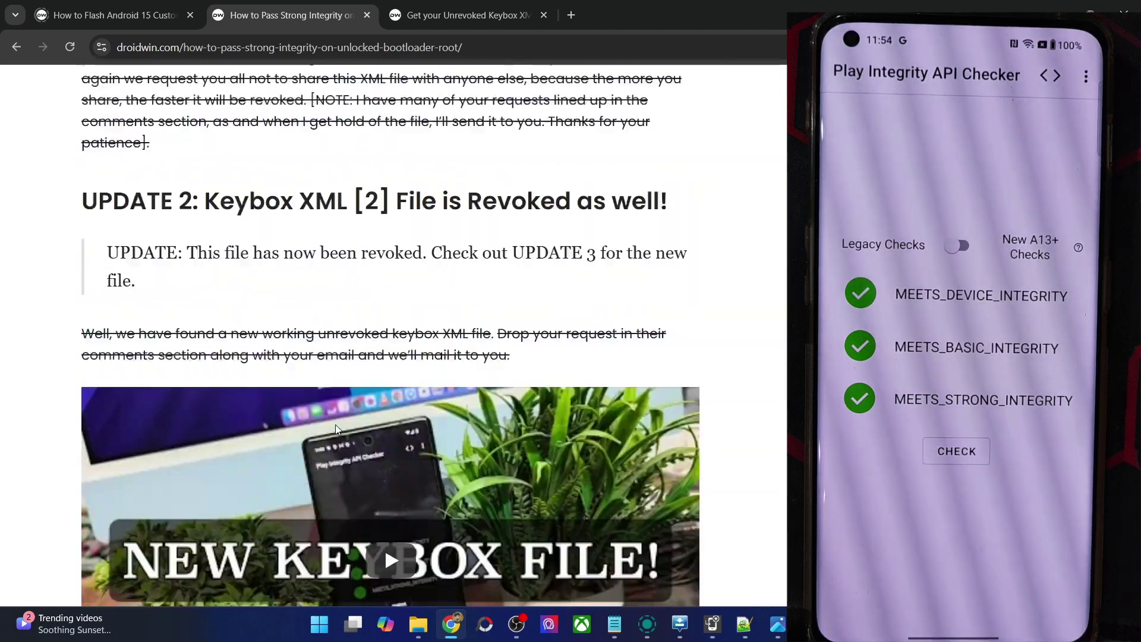
scroll(335, 424, "up", 10)
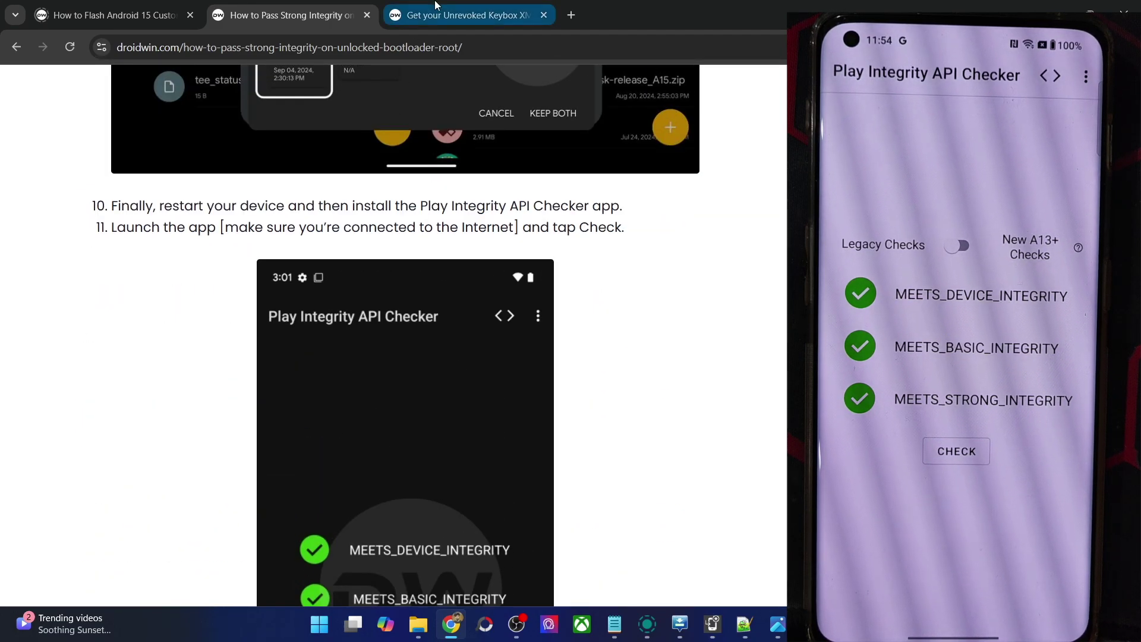
left_click(434, 8)
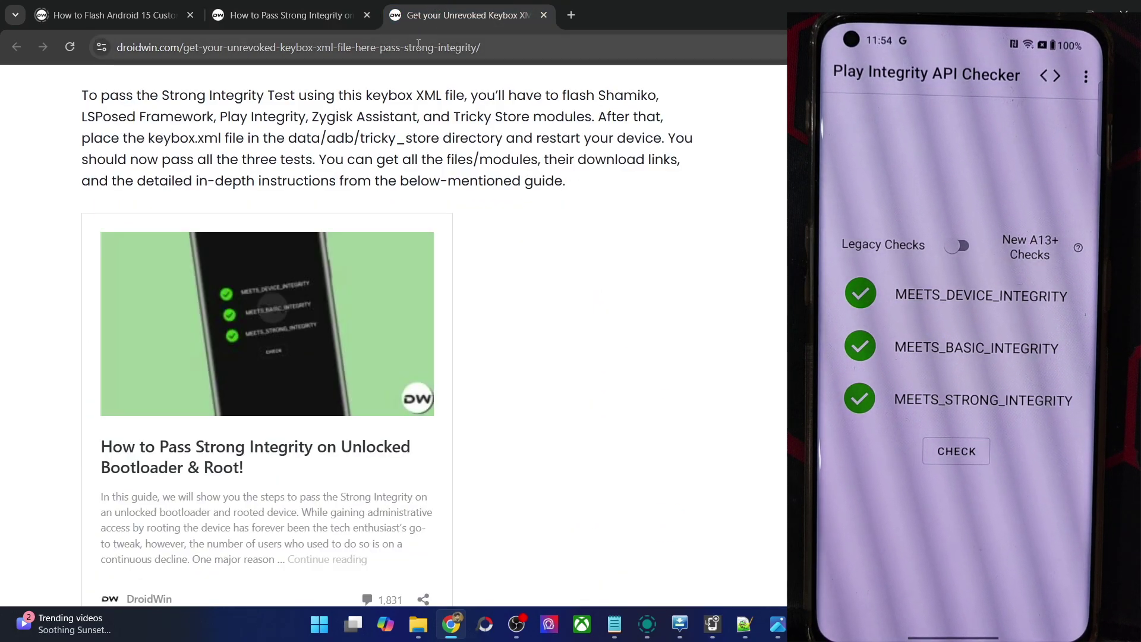
scroll(595, 536, "down", 15)
scroll(566, 530, "up", 3)
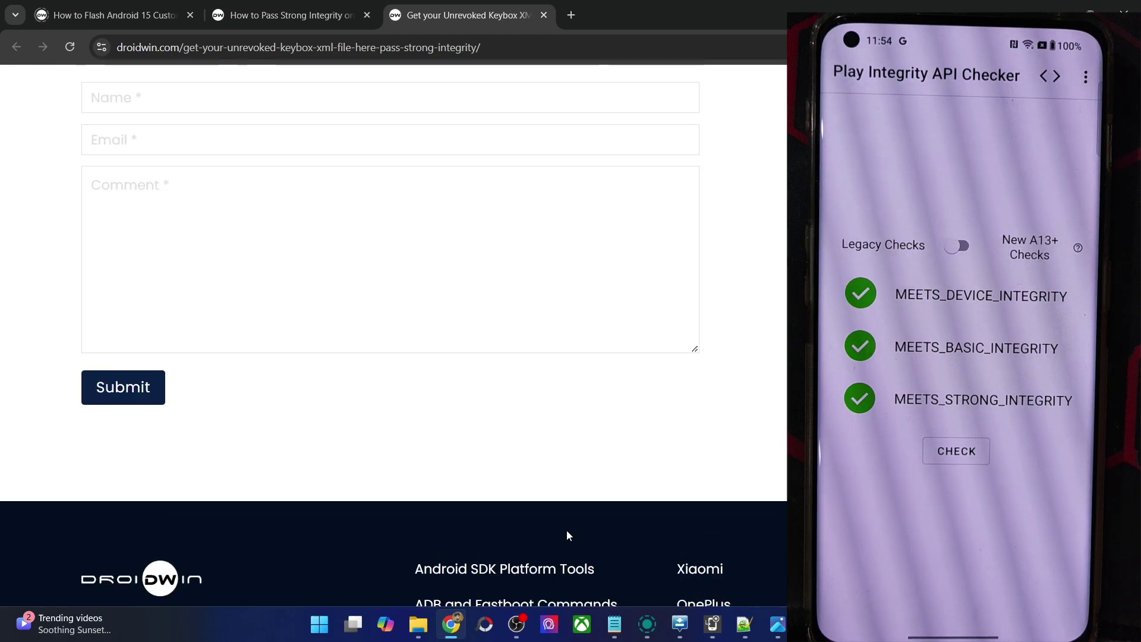
scroll(540, 305, "up", 1)
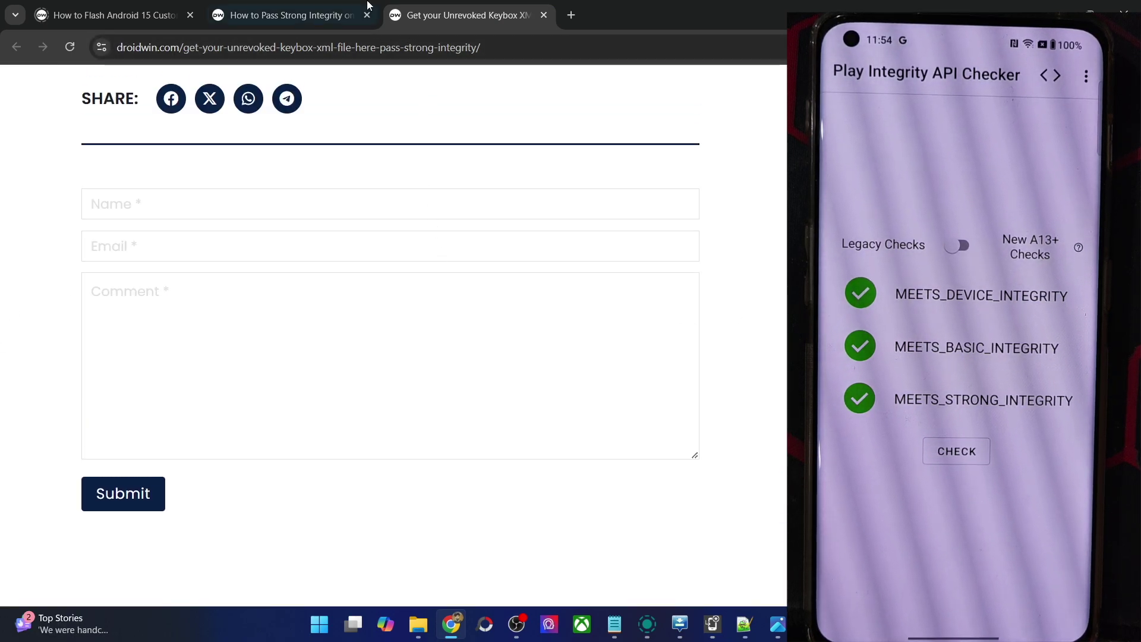
left_click(313, 6)
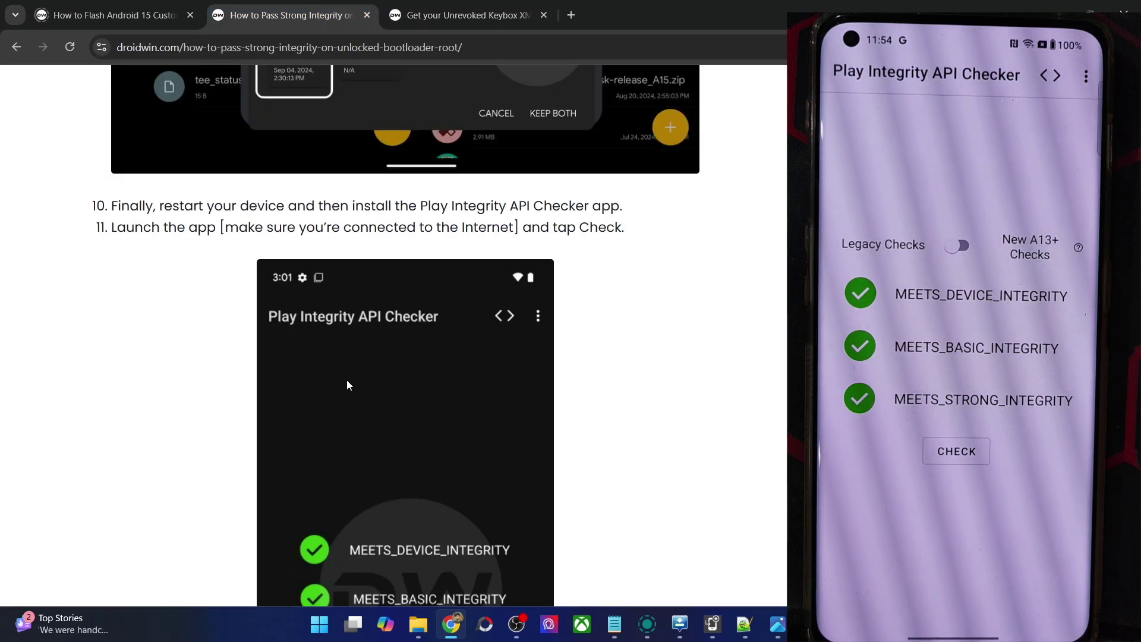
scroll(347, 380, "up", 15)
scroll(359, 408, "up", 10)
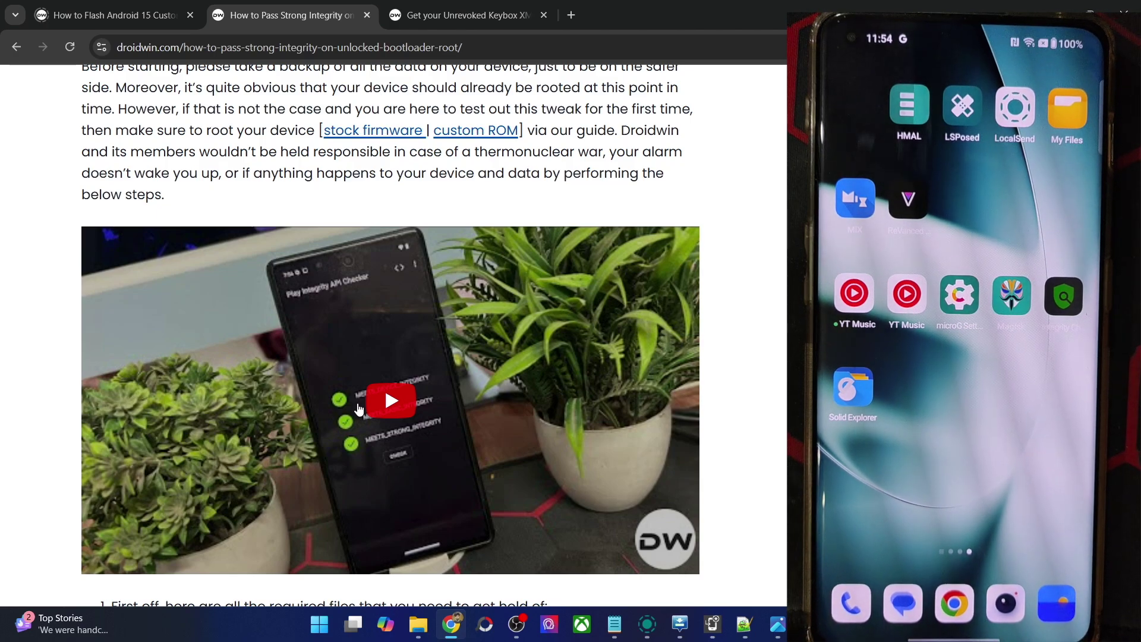
scroll(459, 234, "up", 1)
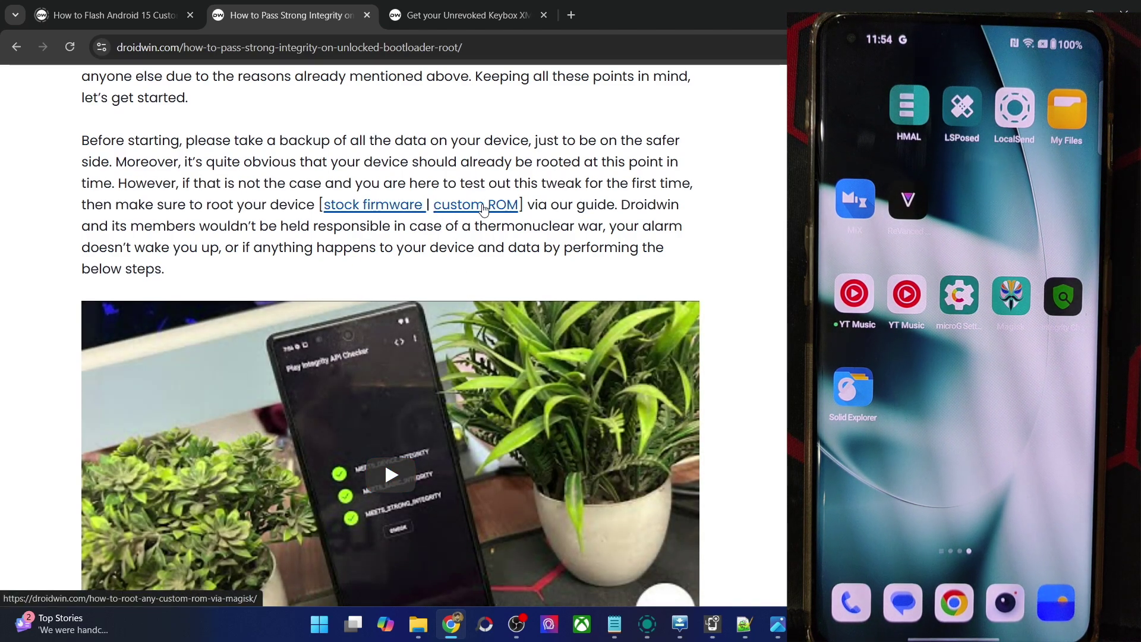
left_click_drag(534, 205, 308, 204)
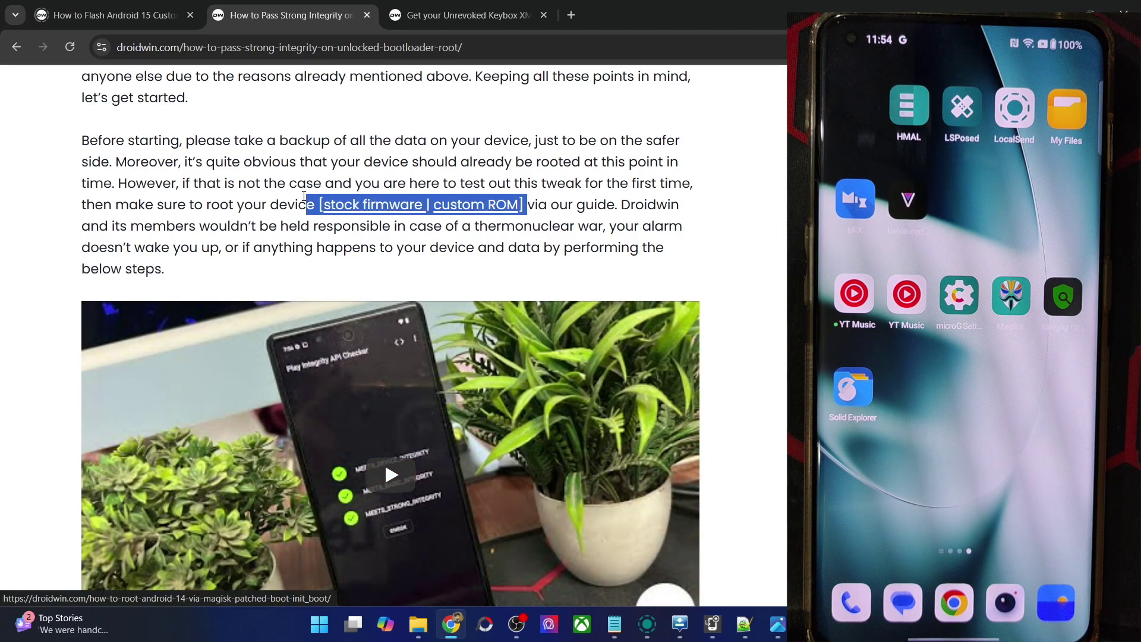
left_click(276, 224)
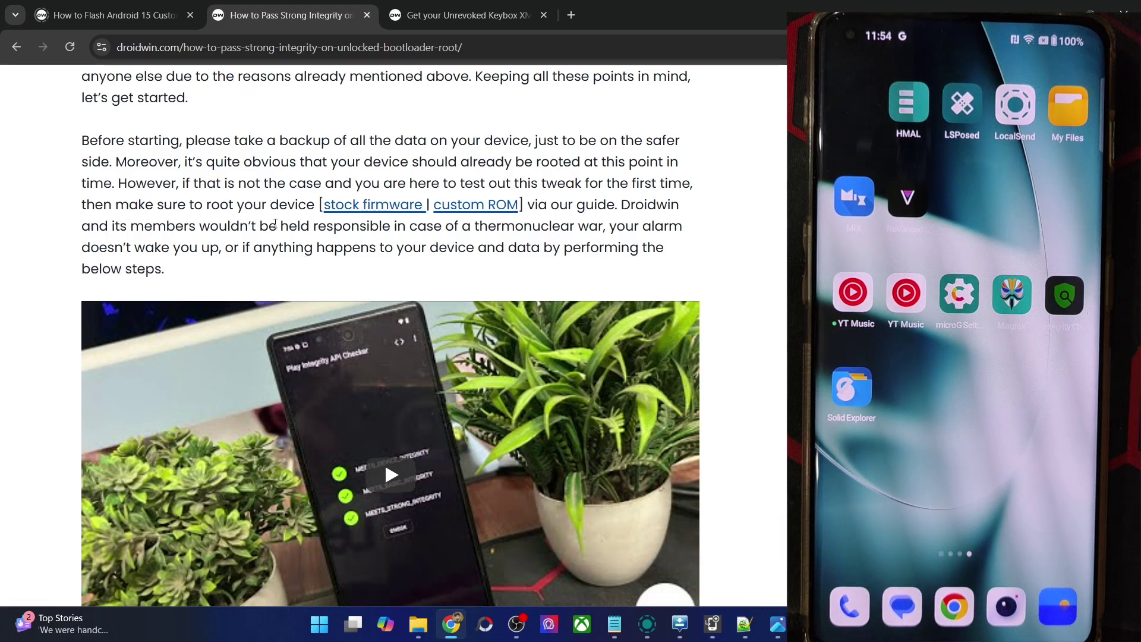
scroll(275, 224, "down", 9)
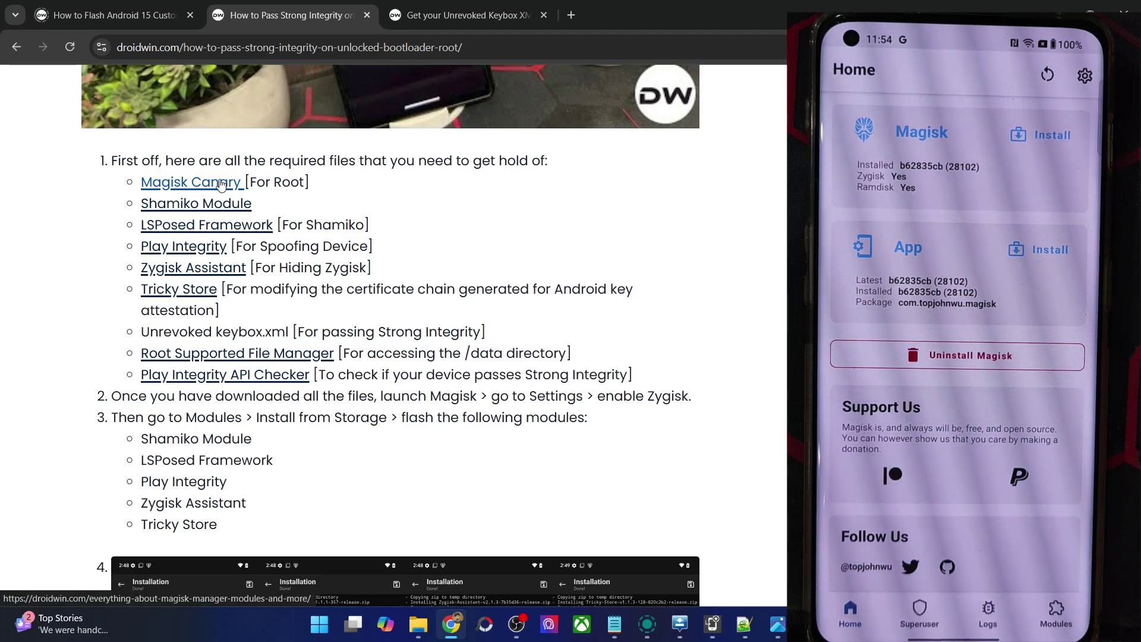
- Open the Magisk Canary link in a new tab and reach its GitHub release page
right_click(221, 185)
left_click(260, 197)
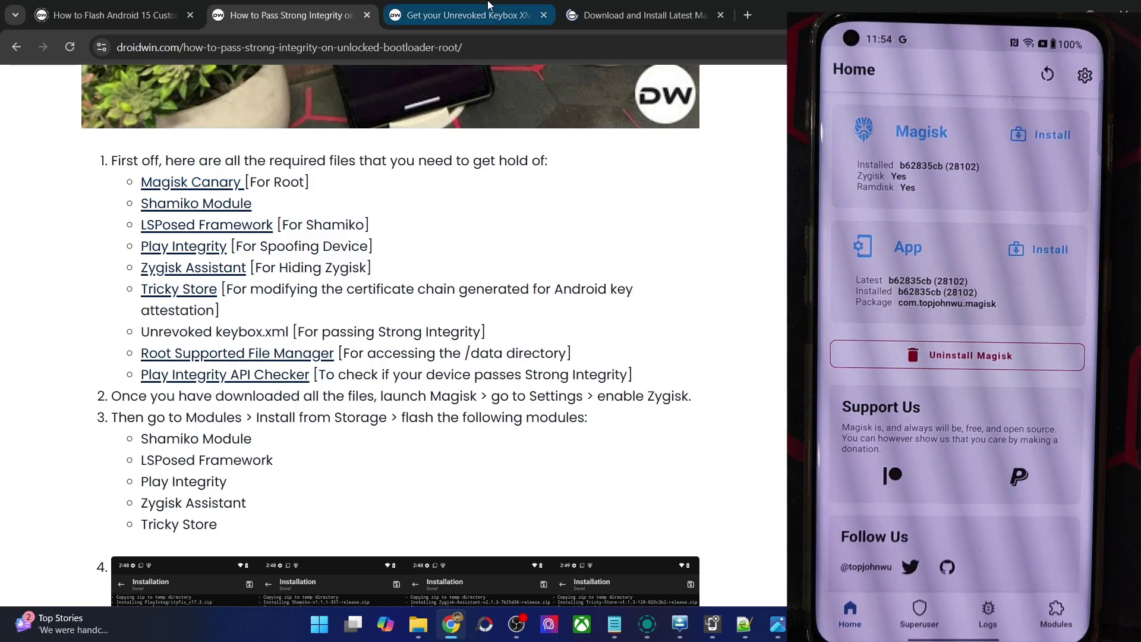
left_click(639, 15)
scroll(461, 244, "down", 15)
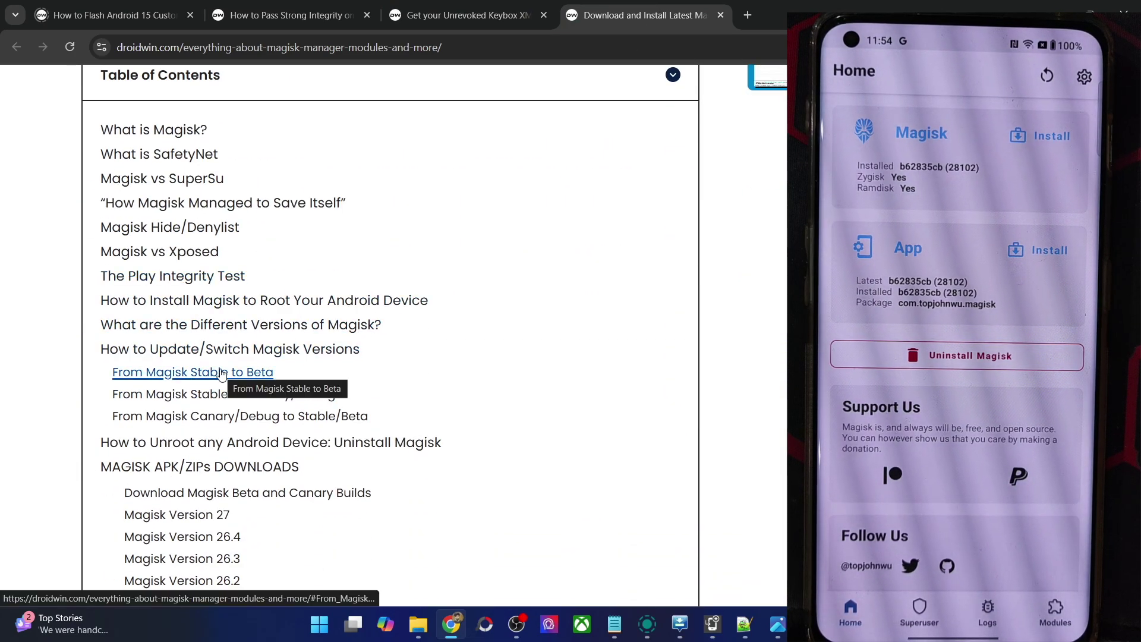
left_click(243, 499)
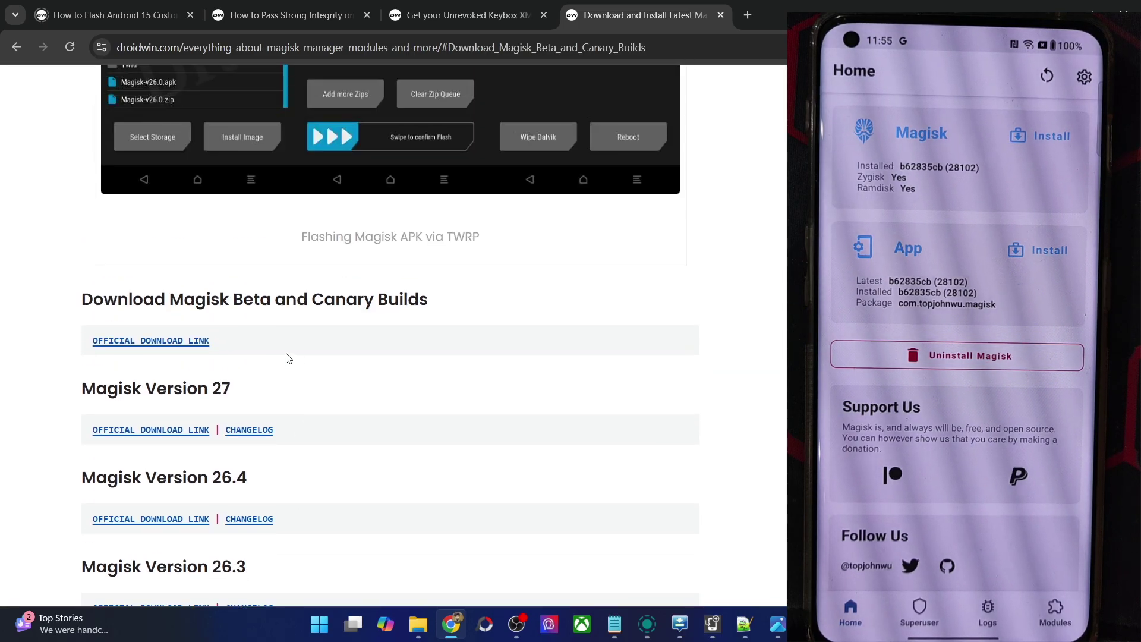
left_click(148, 341)
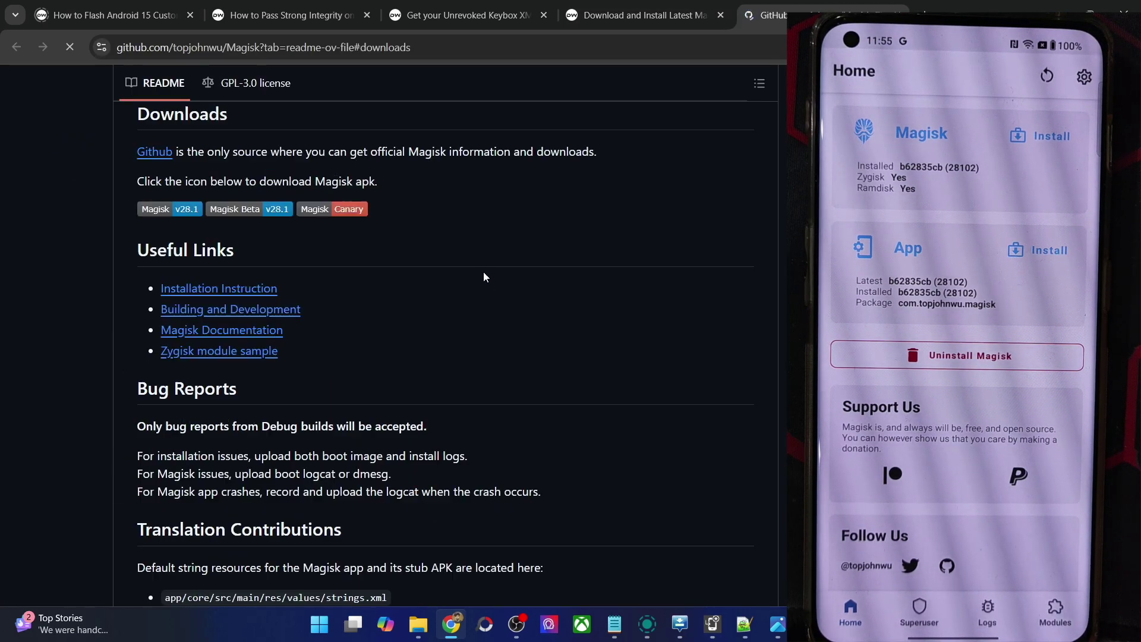
left_click(346, 212)
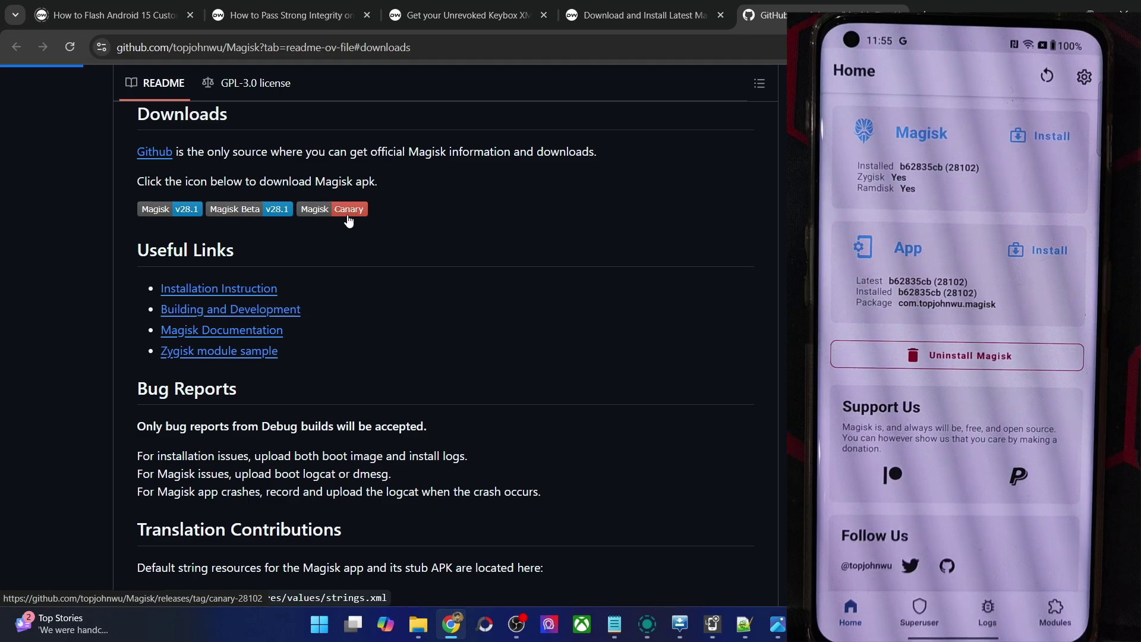
- Close the Magisk GitHub release page and return to the Strong Integrity guide
scroll(601, 329, "down", 4)
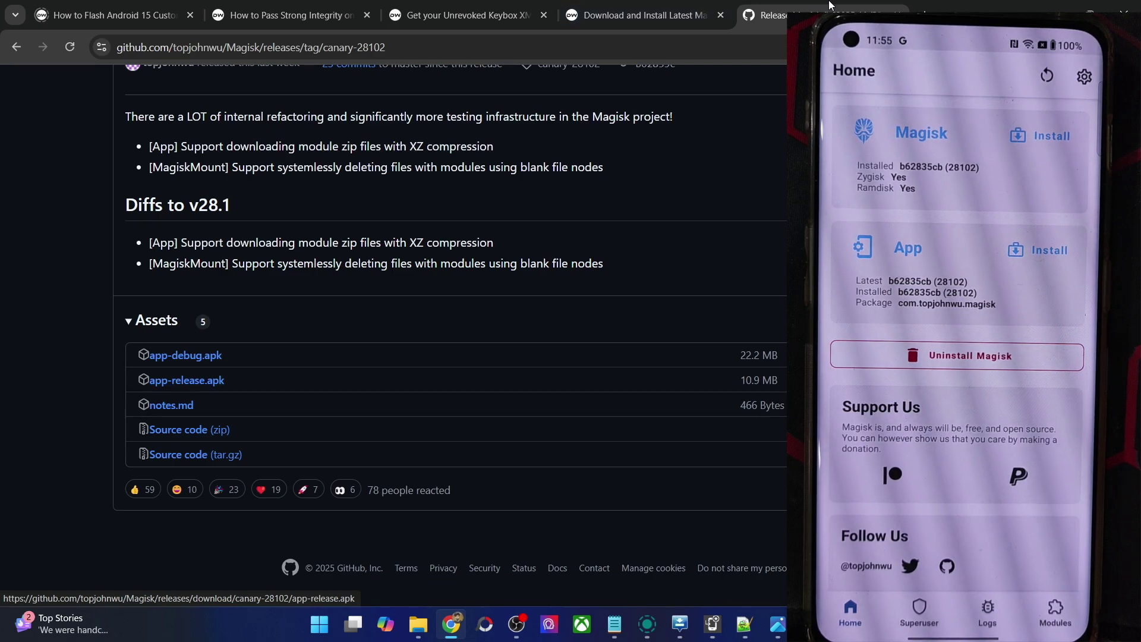
left_click(897, 15)
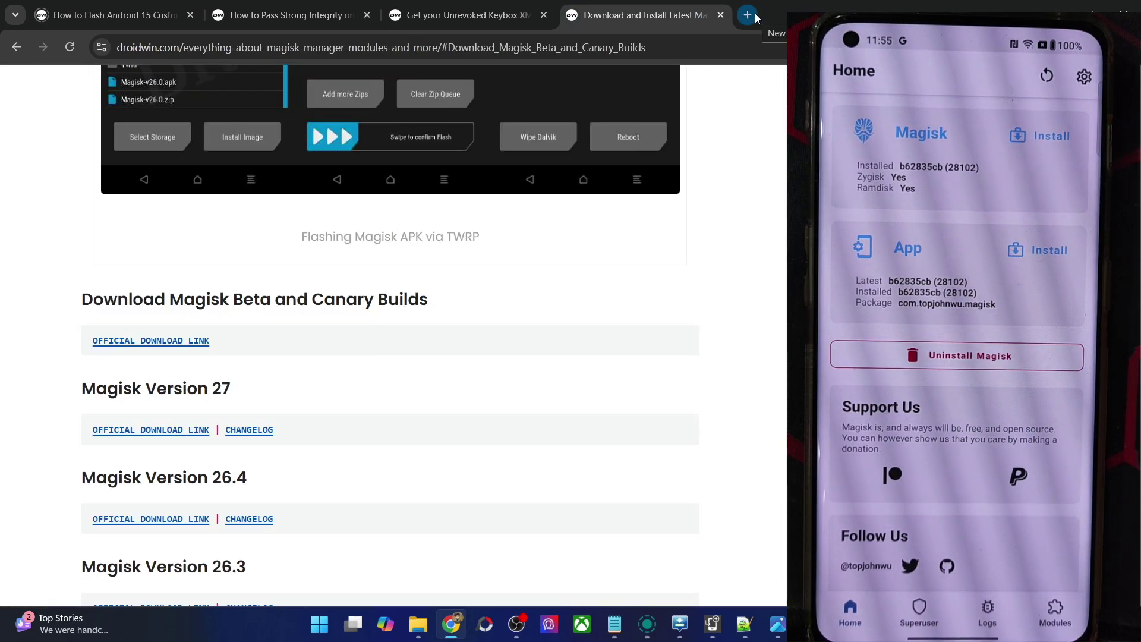
left_click(292, 15)
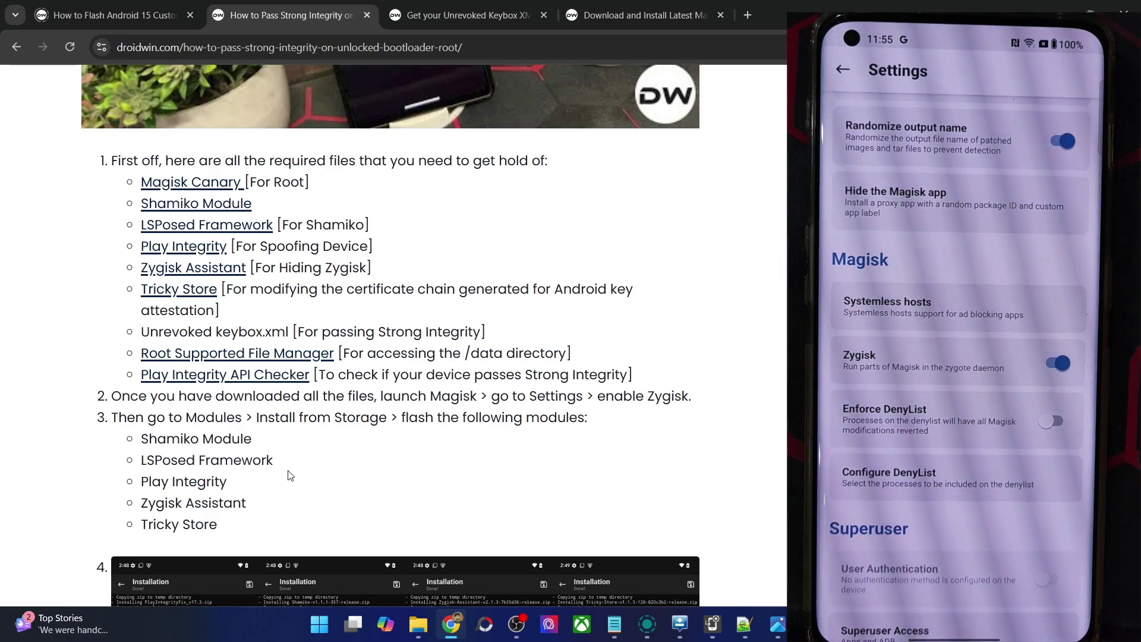
scroll(275, 425, "up", 2)
scroll(276, 425, "down", 2)
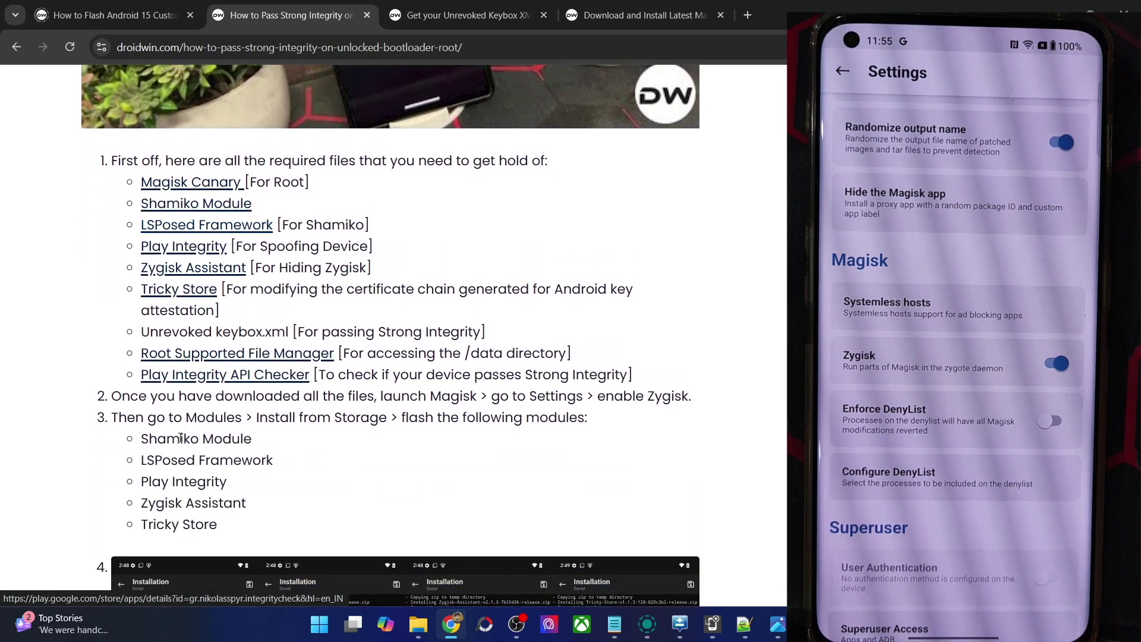
triple_click(180, 440)
triple_click(179, 456)
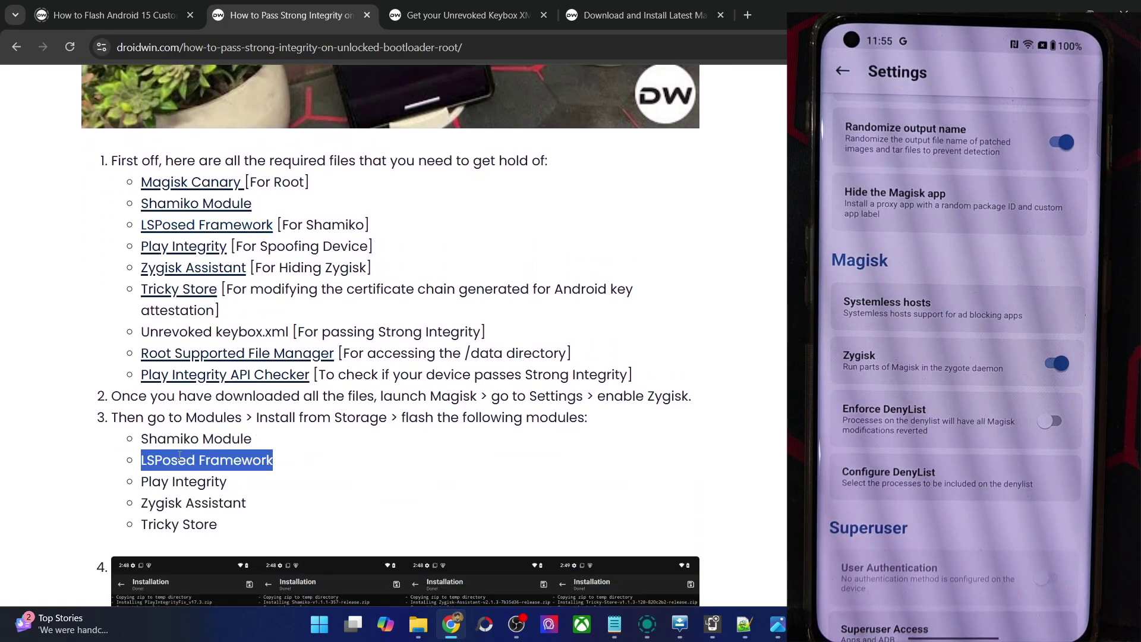
left_click(166, 526)
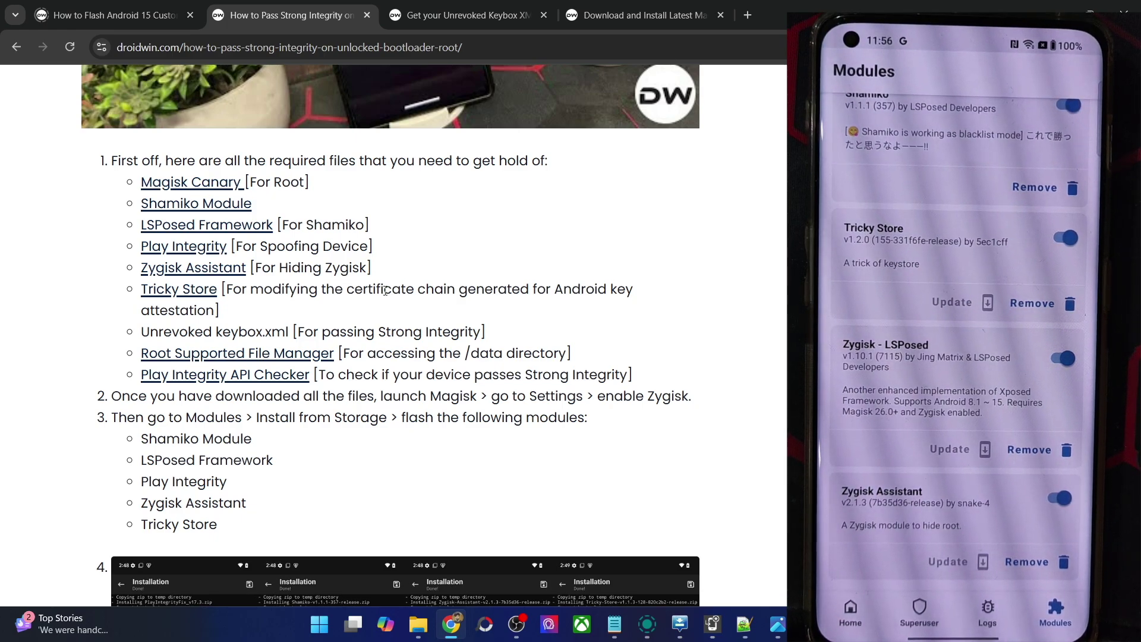
- Open the Root Supported File Manager link (Solid Explorer) in a new tab, then return to the guide
right_click(254, 354)
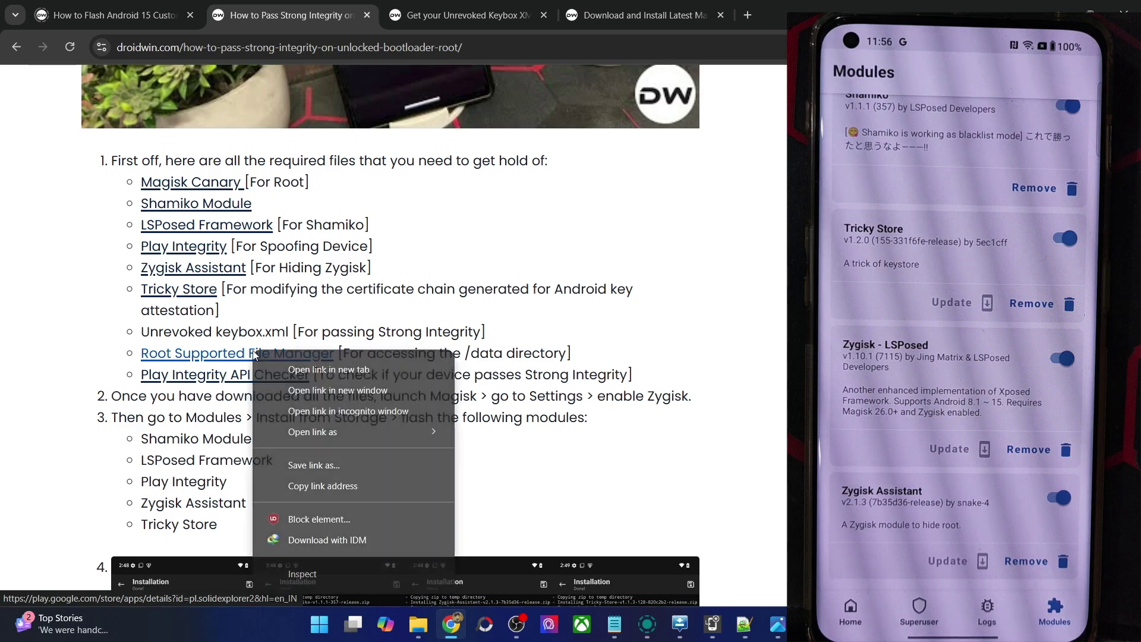
left_click(374, 367)
left_click(460, 14)
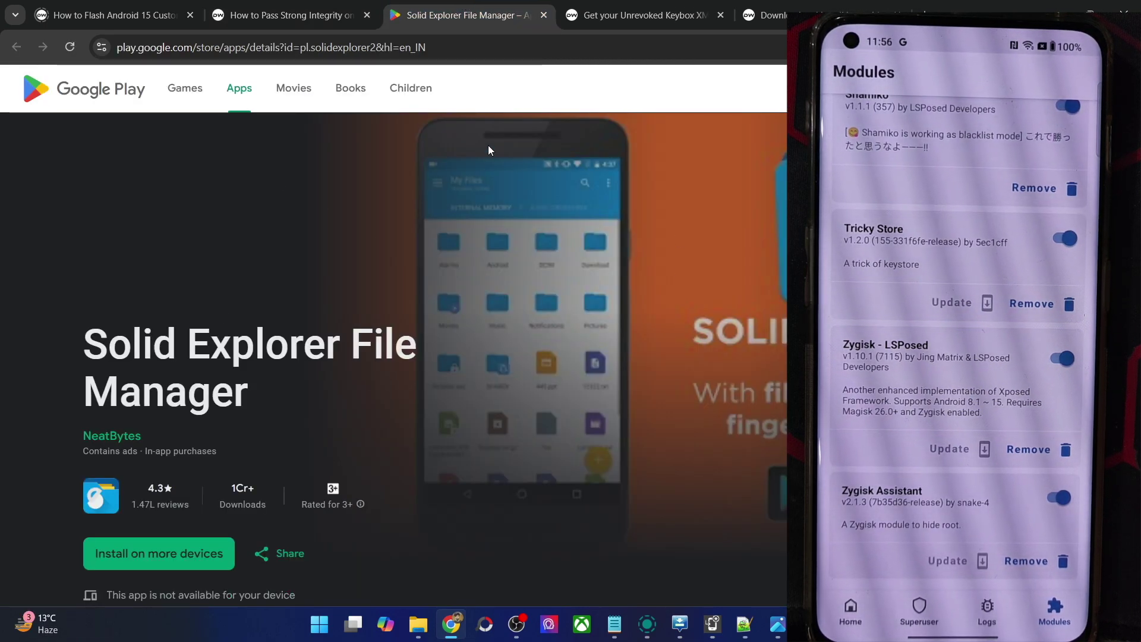
left_click(285, 15)
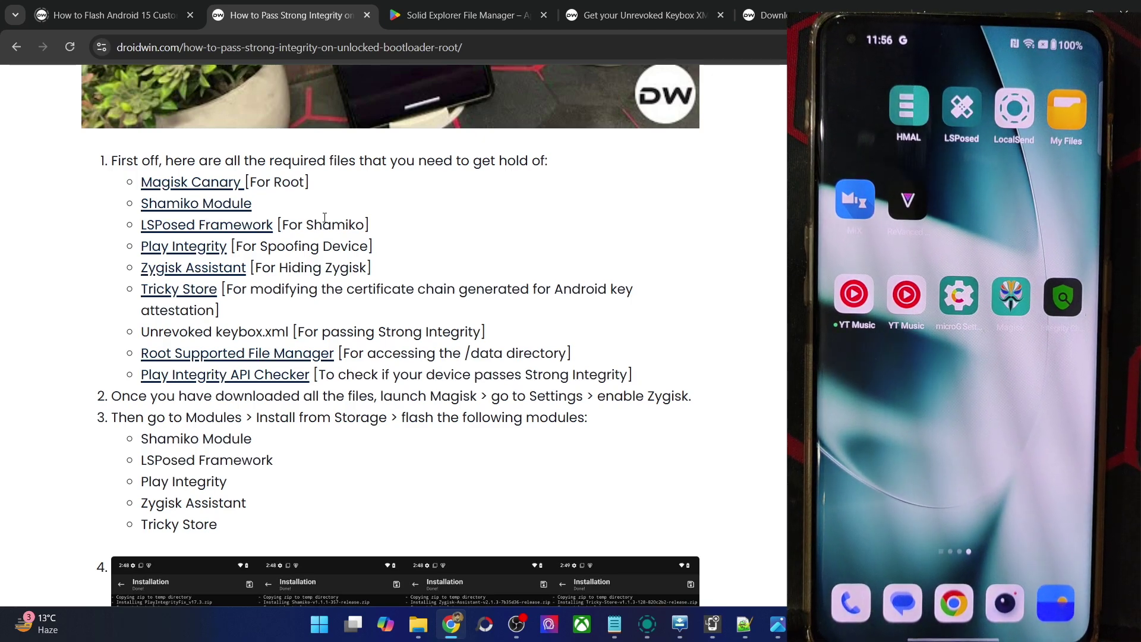
- Open the Play Integrity API Checker store page in a new tab, then close it
right_click(273, 378)
left_click(315, 146)
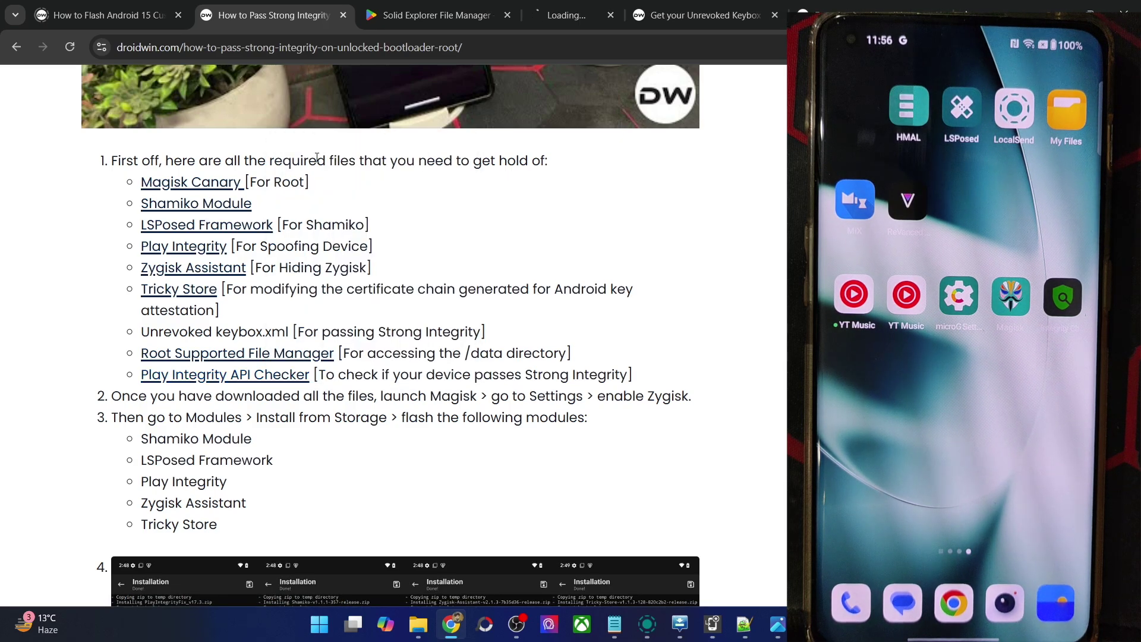
left_click(607, 6)
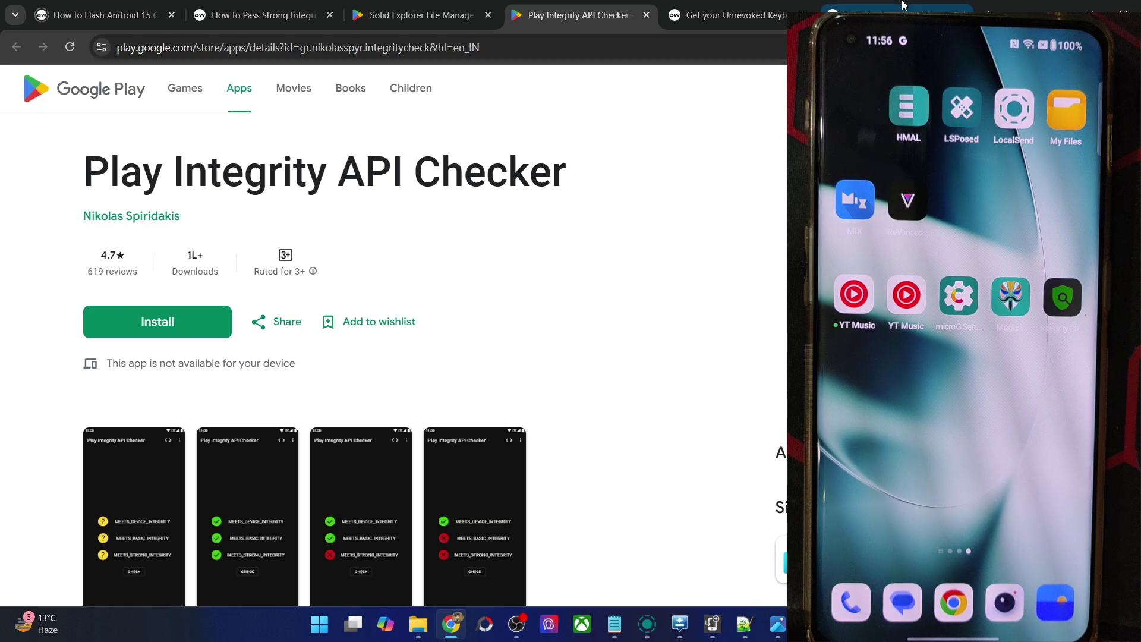
left_click(645, 15)
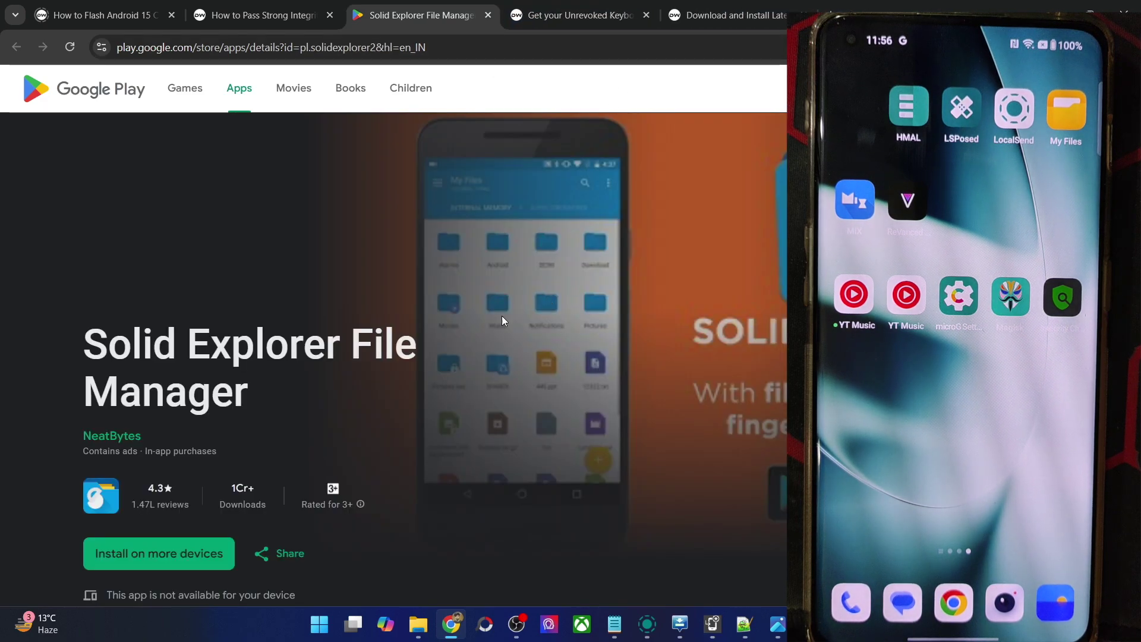
key("ctrl+shift+Tab")
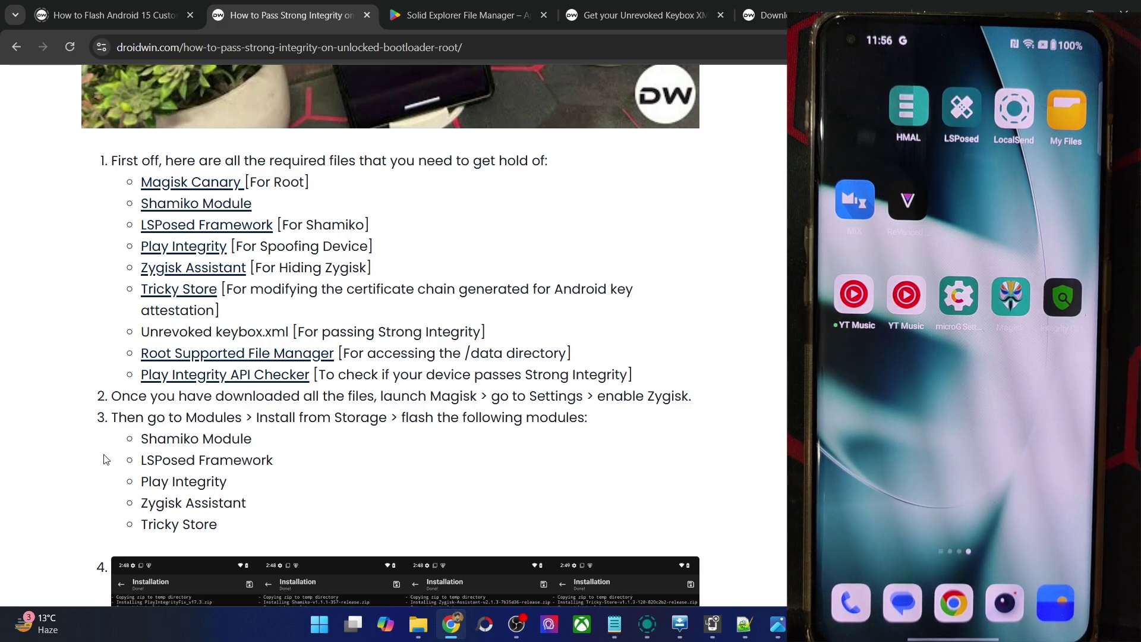
left_click_drag(219, 528, 148, 419)
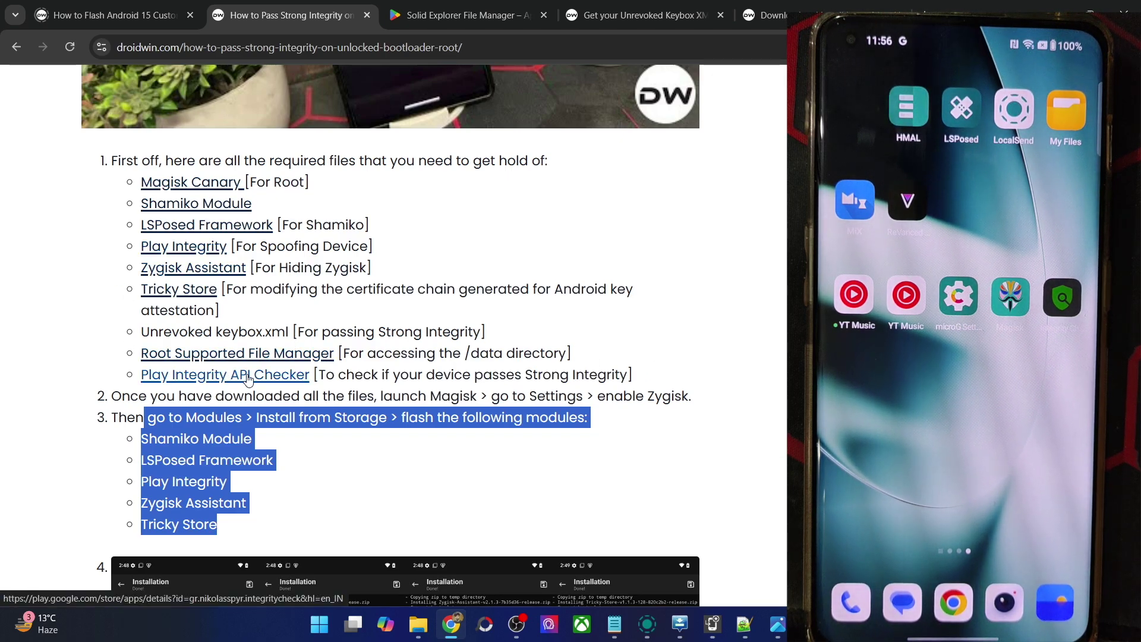
left_click_drag(648, 380, 140, 333)
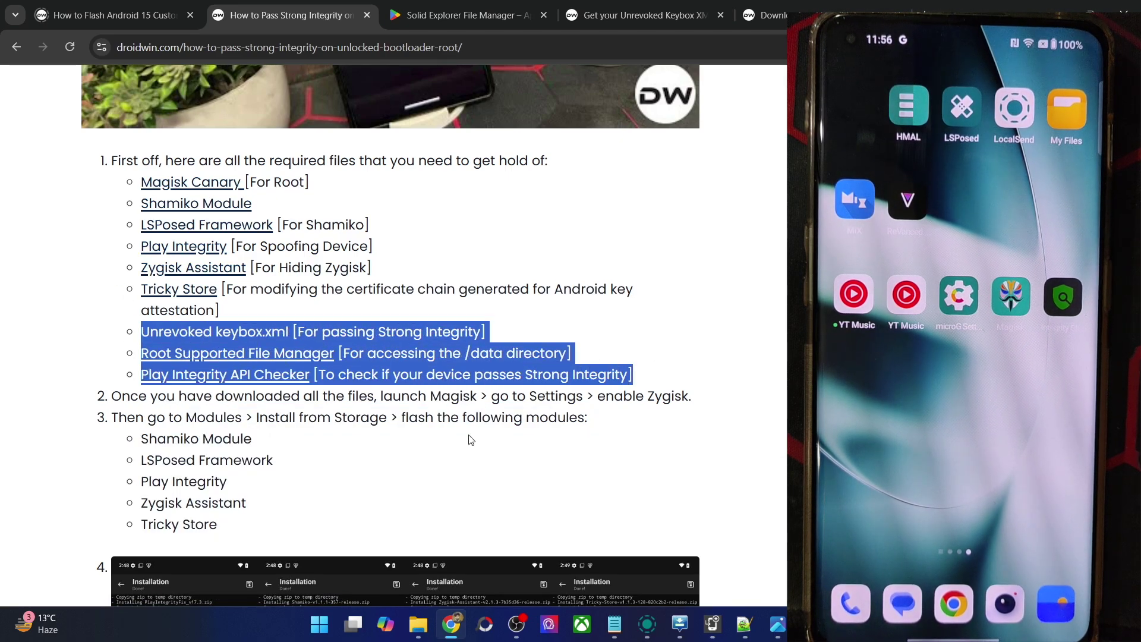
left_click(469, 438)
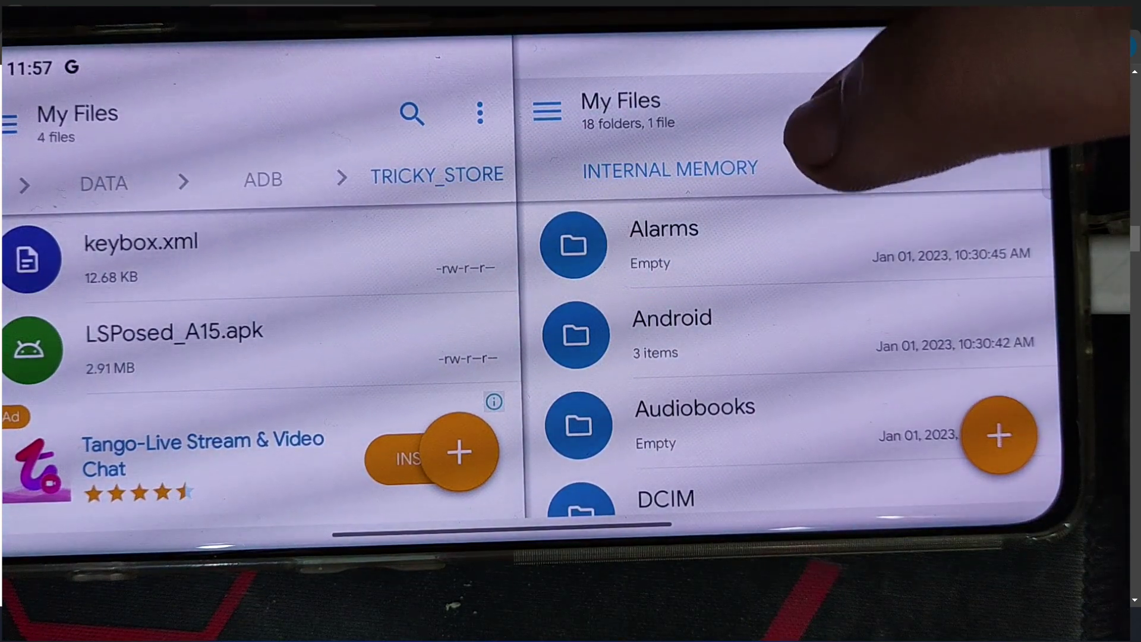
- Open the Strong Integrity folder, copy then discard keybox.xml, and go back to internal memory
scroll(790, 333, "down", 15)
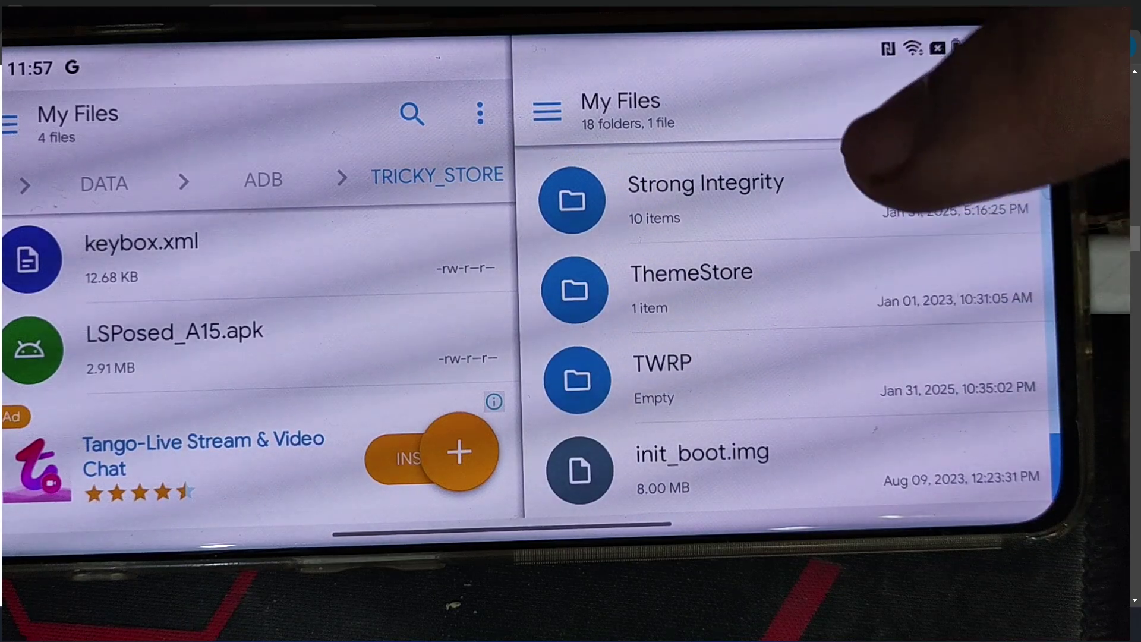
scroll(862, 297, "up", 3)
left_click(818, 380)
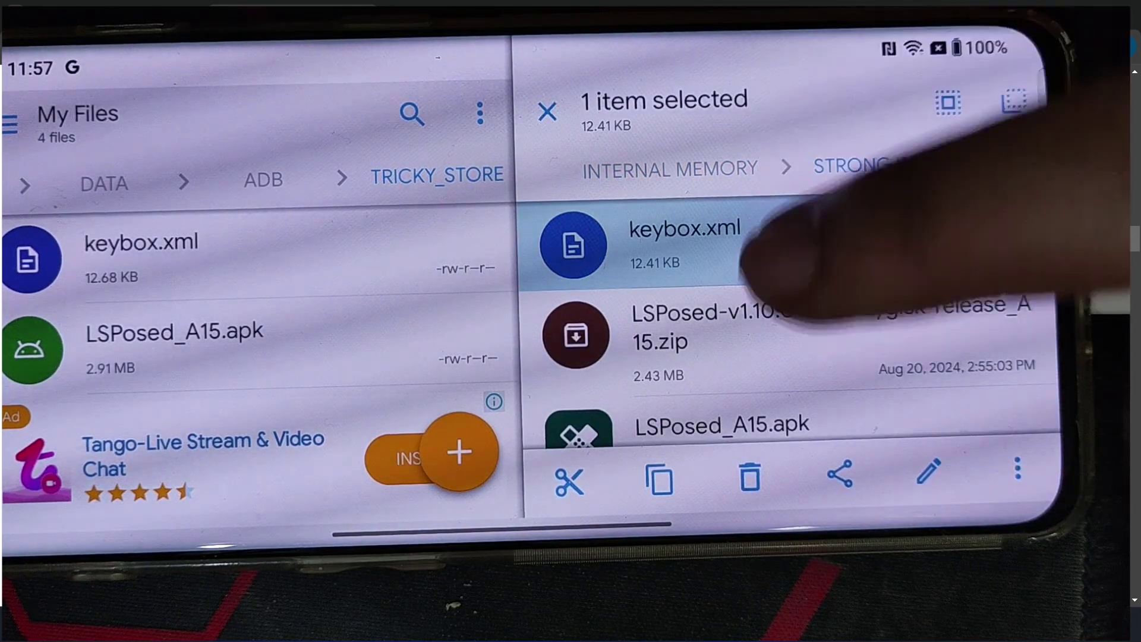
left_click(659, 481)
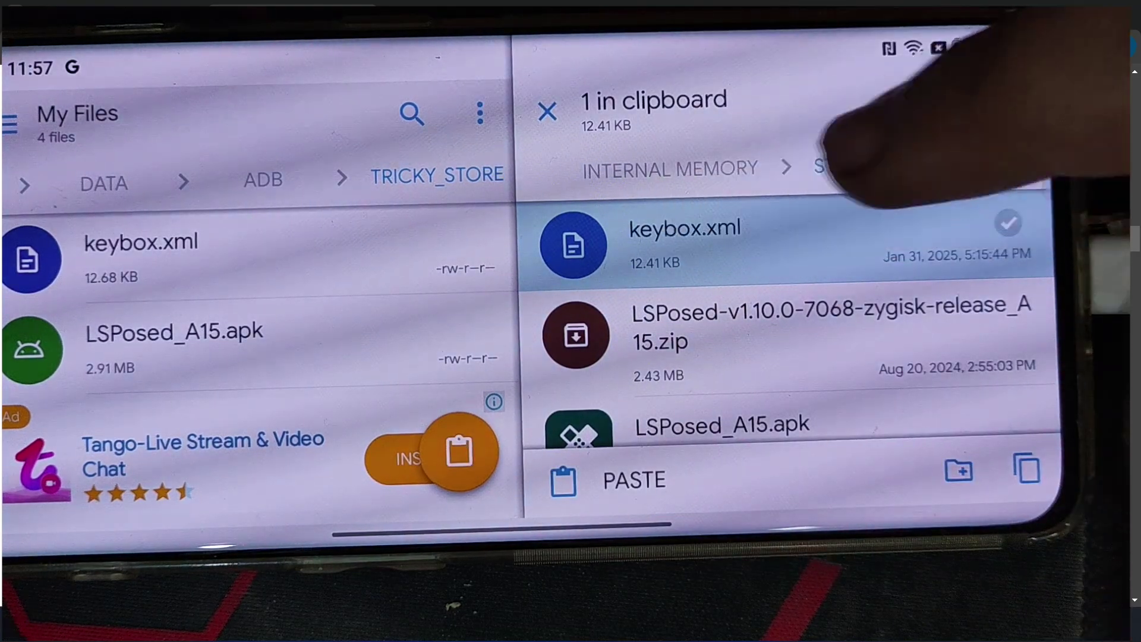
left_click(547, 111)
left_click(670, 170)
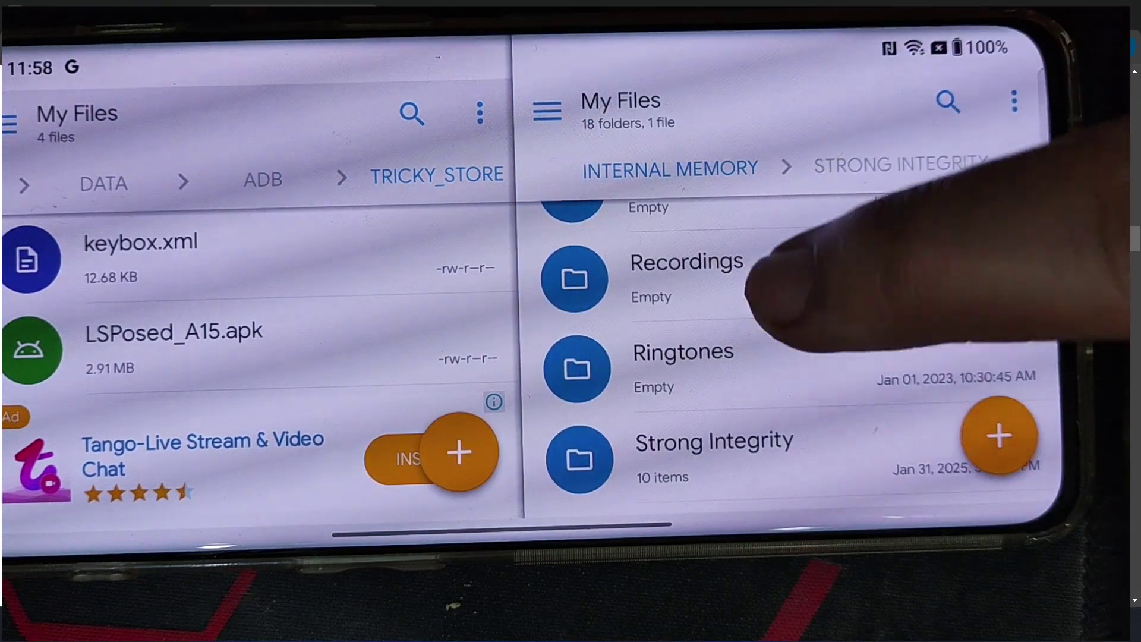
- Move keybox20.xml from Download into the tricky_store folder and allow Solid Explorer notifications
scroll(761, 291, "up", 10)
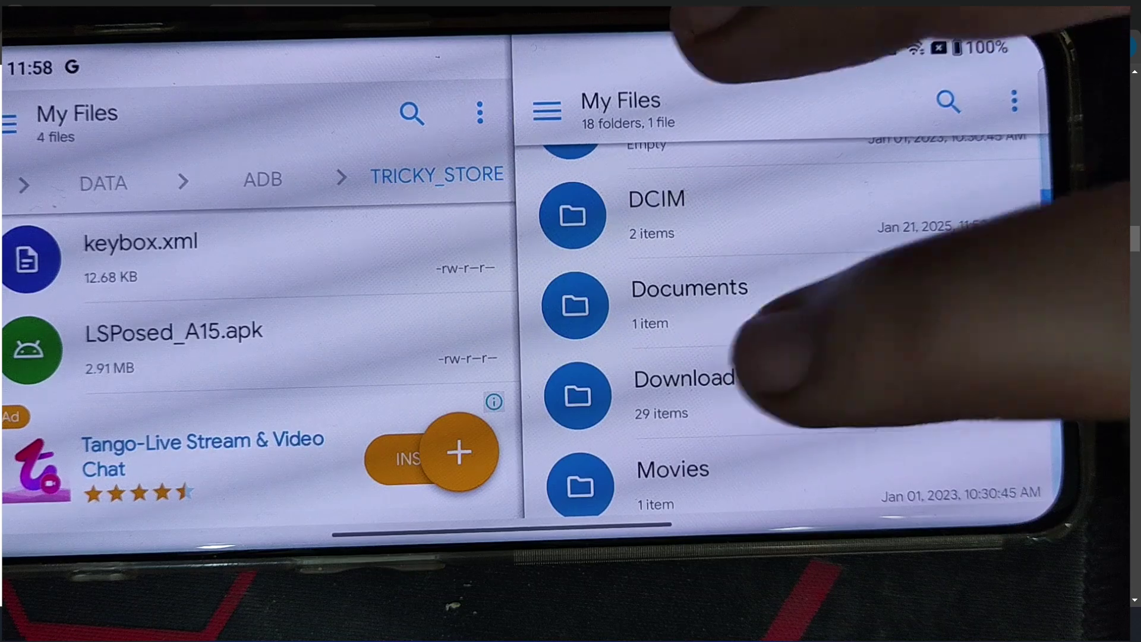
left_click(683, 387)
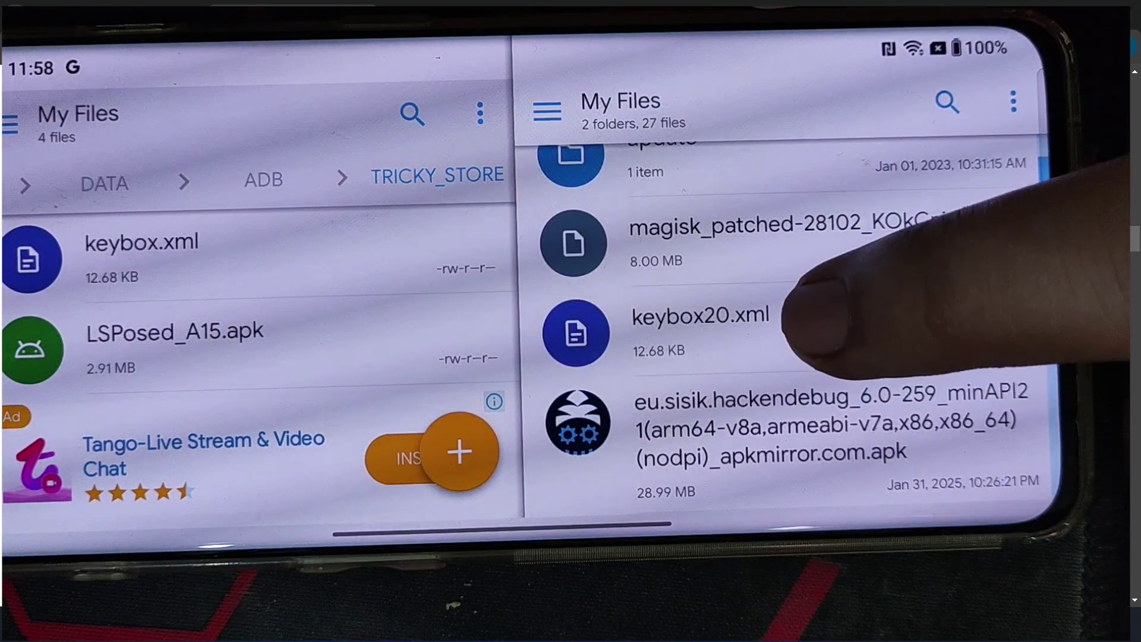
left_click(570, 481)
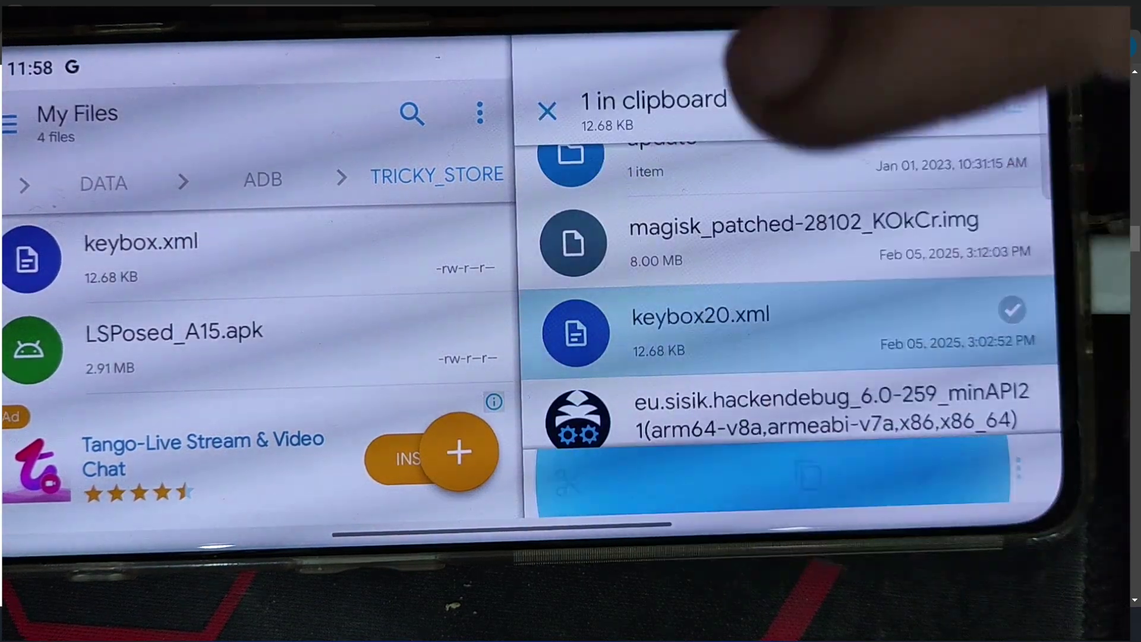
left_click(459, 451)
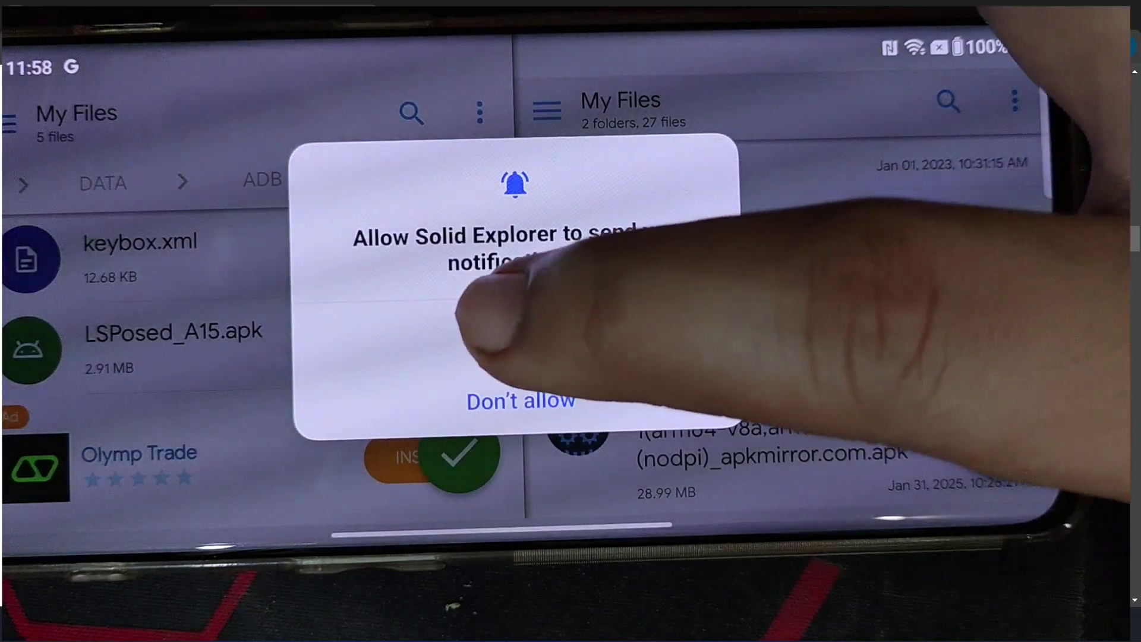
left_click(476, 327)
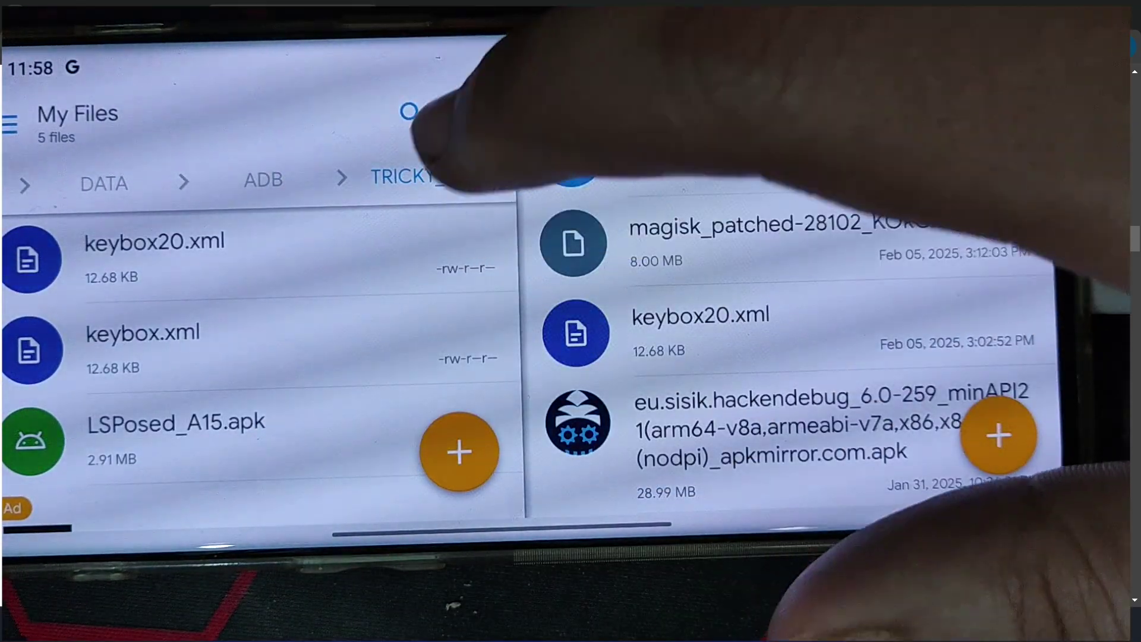
- Delete keybox20.xml from tricky_store, leaving keybox.xml selected
left_click(395, 254)
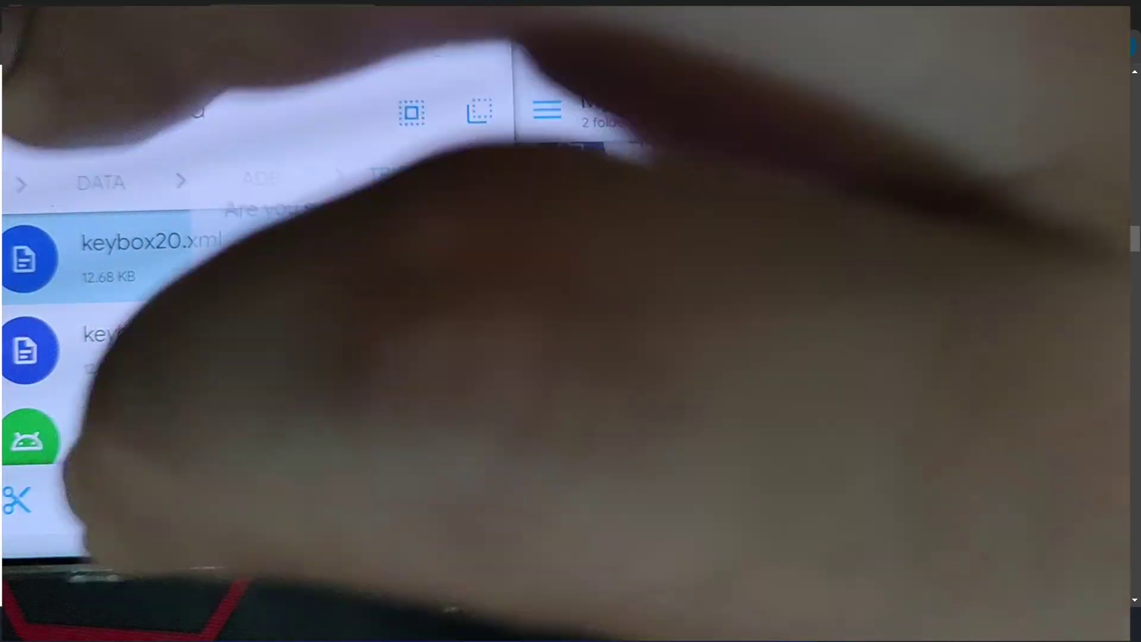
left_click(205, 516)
left_click(784, 385)
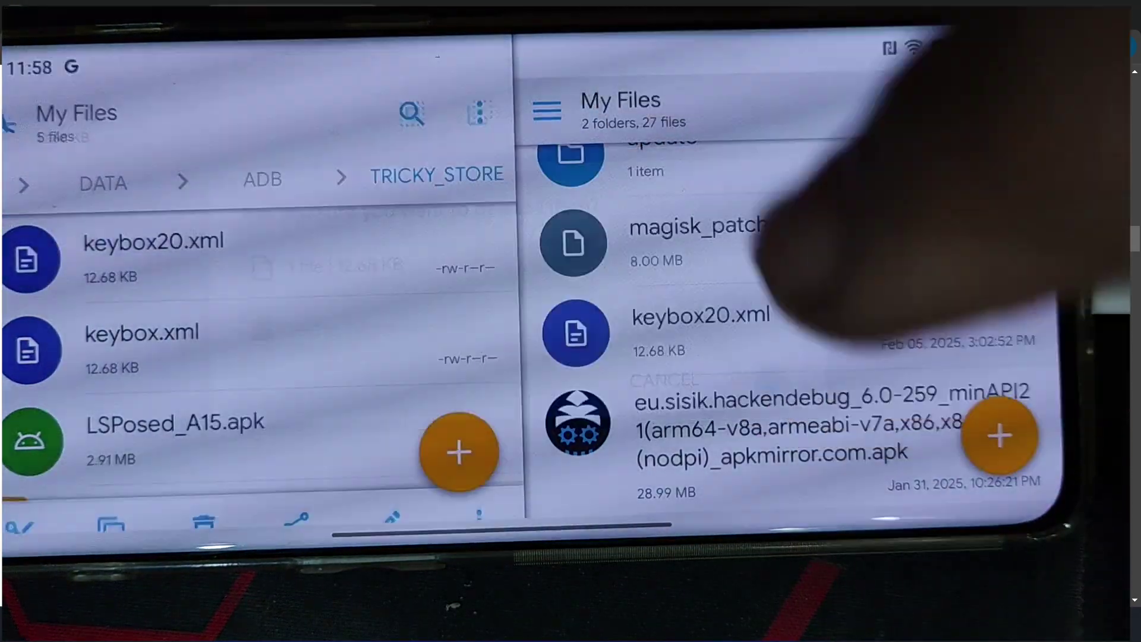
left_click(237, 256)
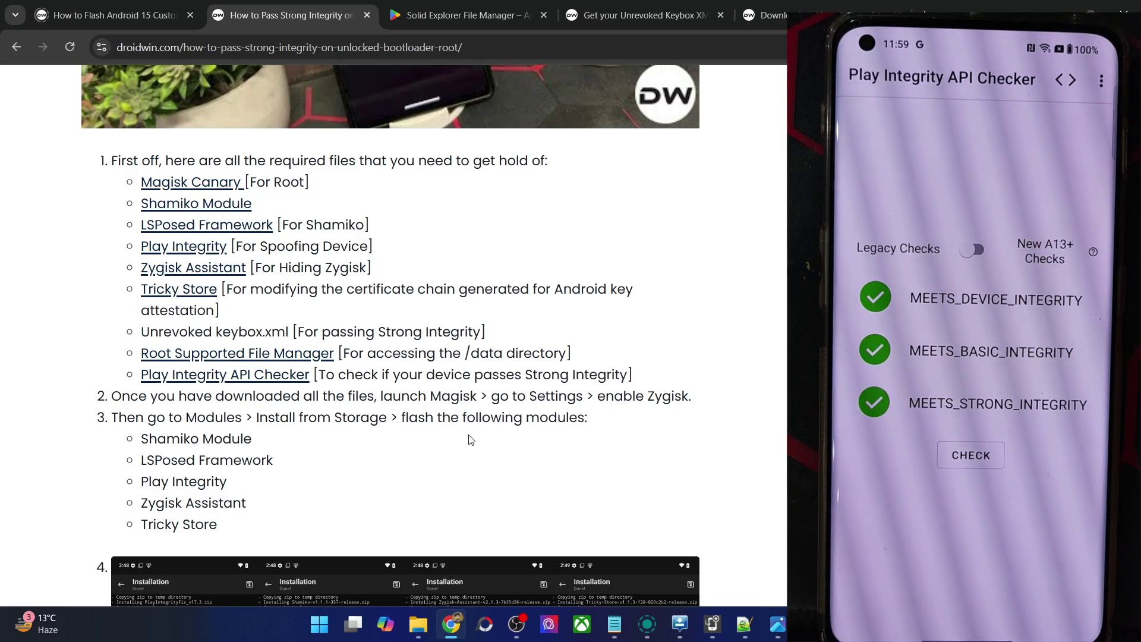
scroll(469, 440, "up", 10)
scroll(468, 434, "up", 10)
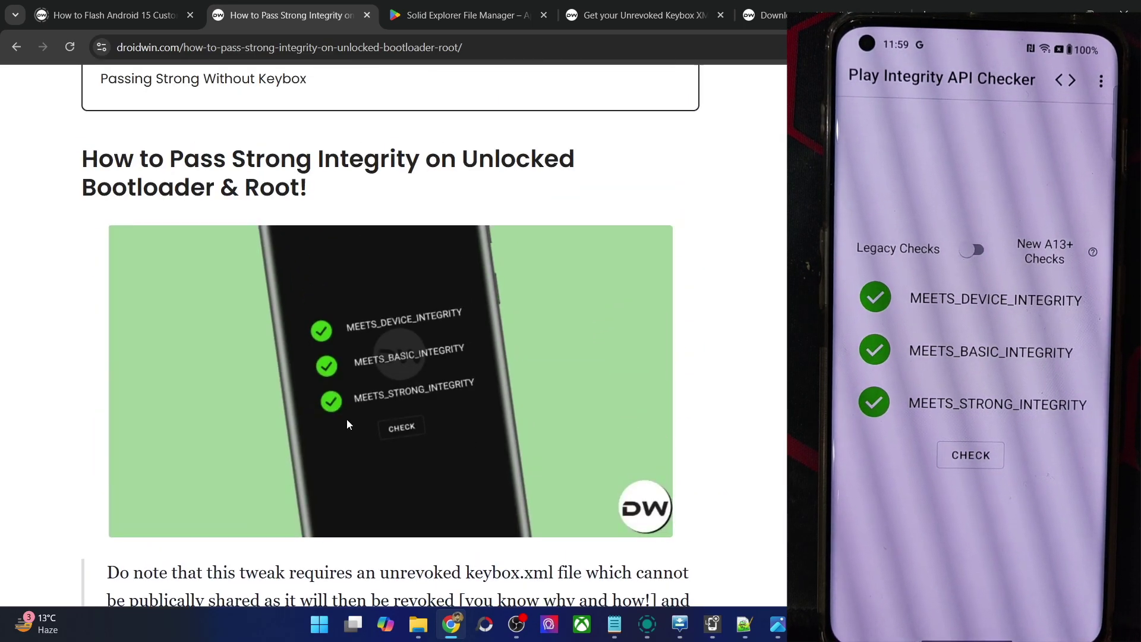
scroll(324, 416, "down", 6)
scroll(317, 427, "down", 9)
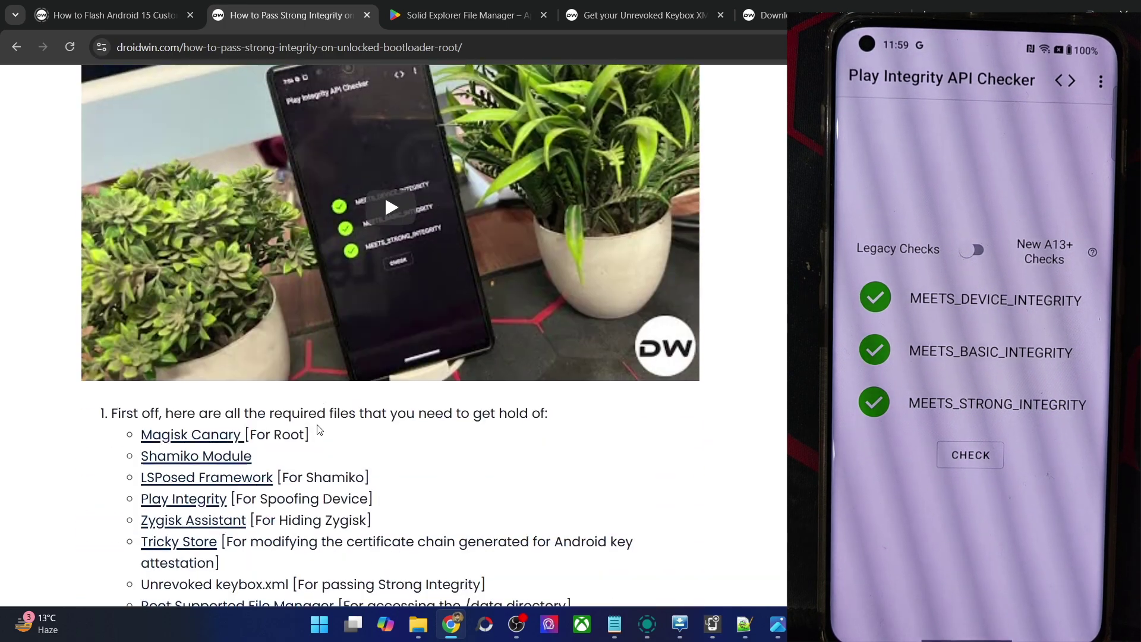
scroll(314, 431, "down", 5)
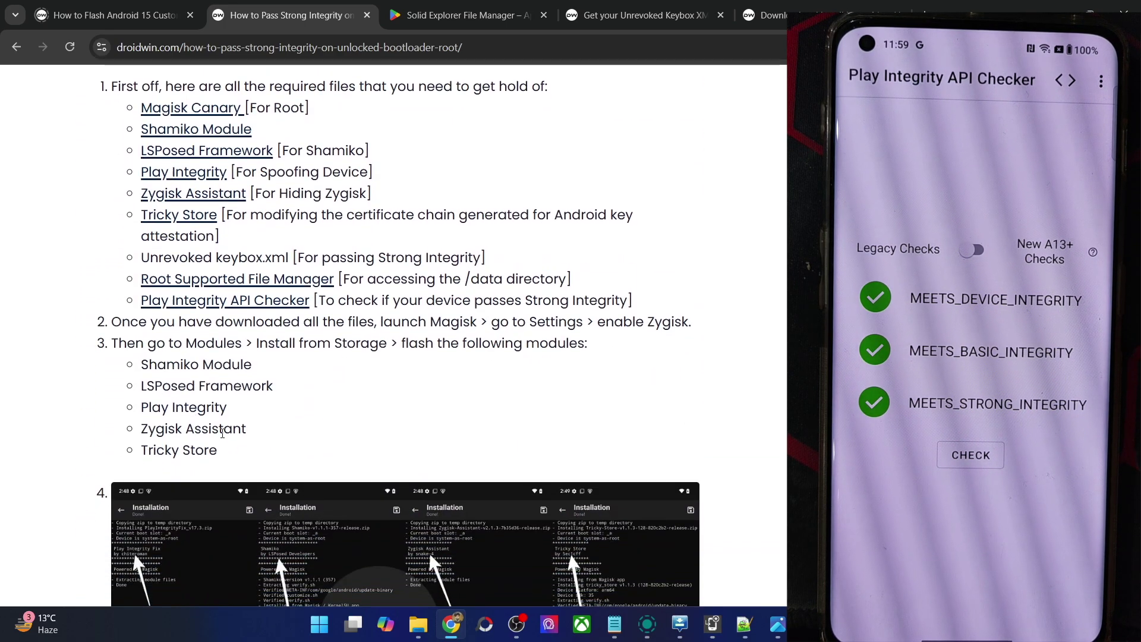
left_click_drag(227, 452, 142, 360)
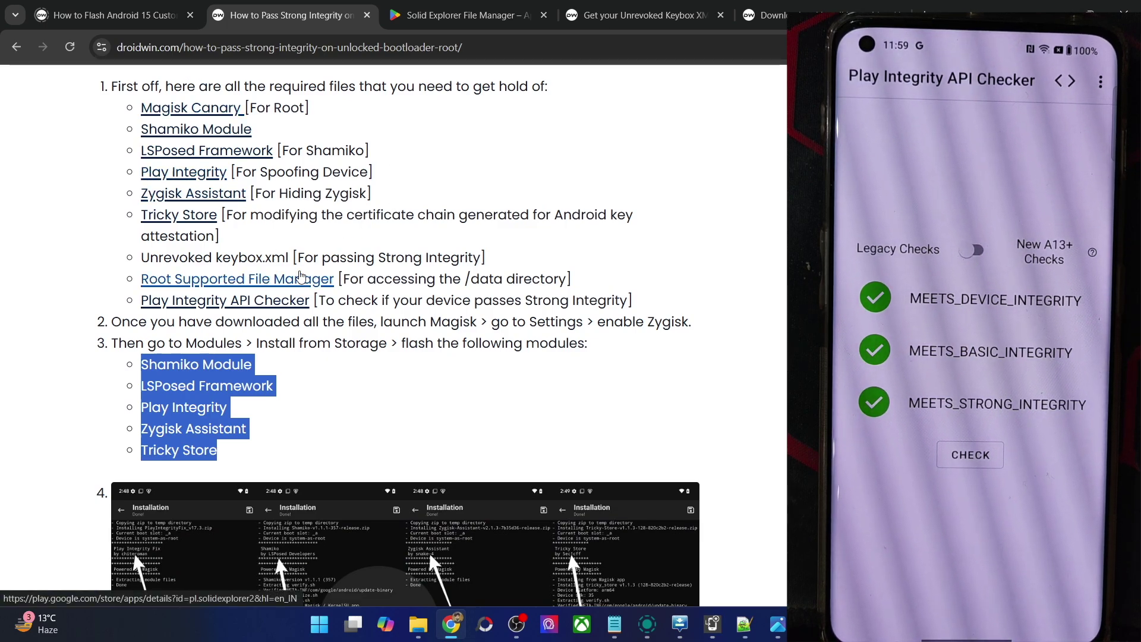
scroll(289, 301, "down", 6)
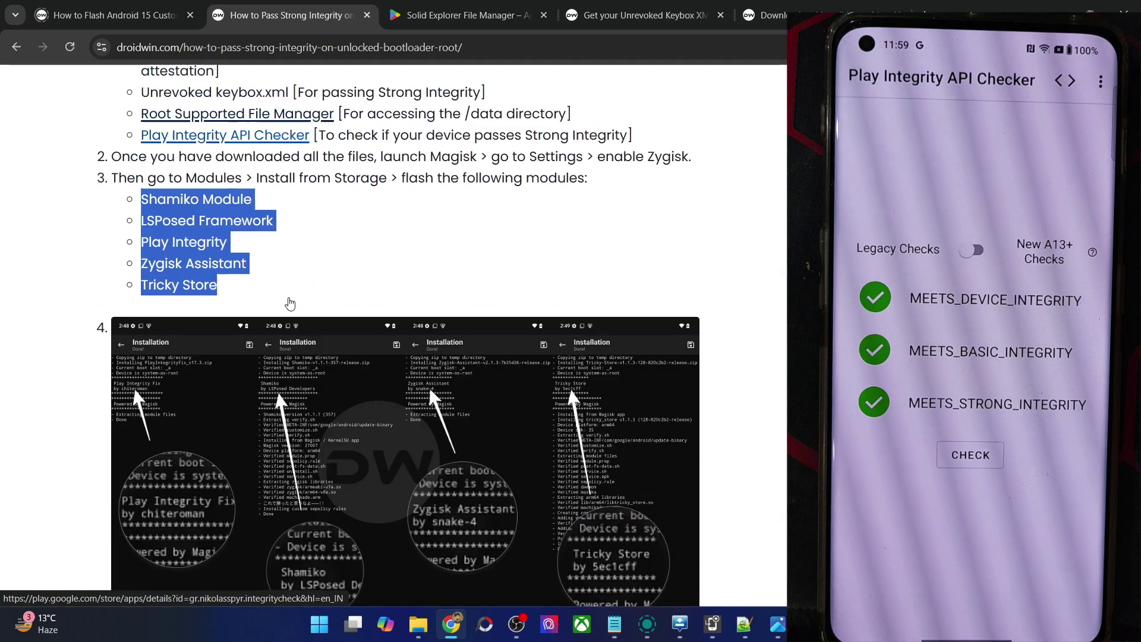
triple_click(172, 445)
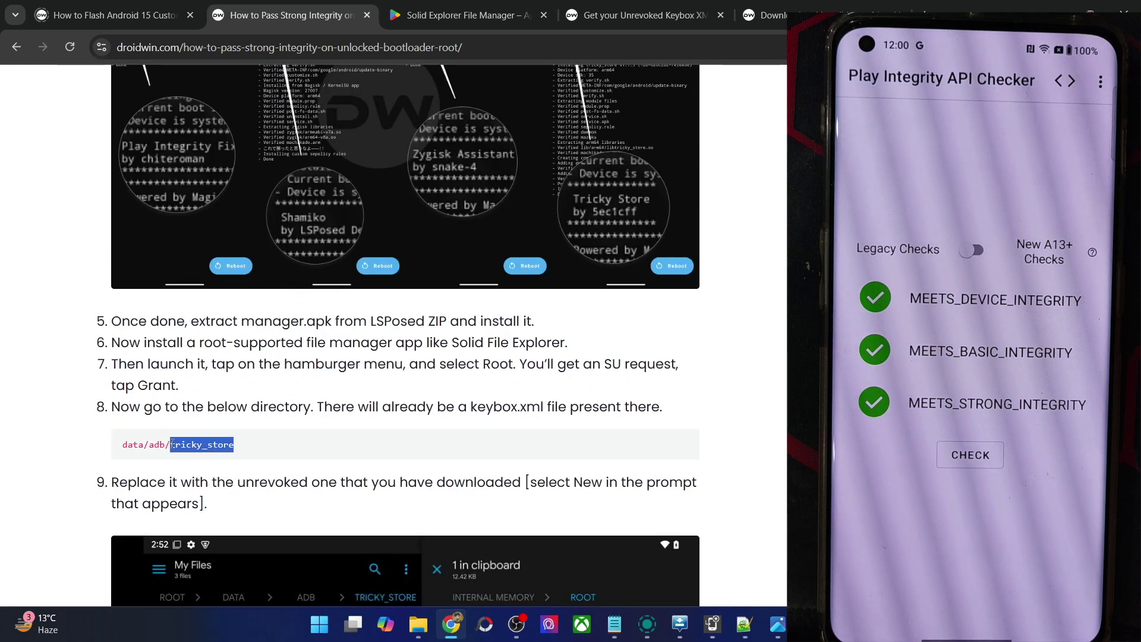
scroll(172, 445, "up", 8)
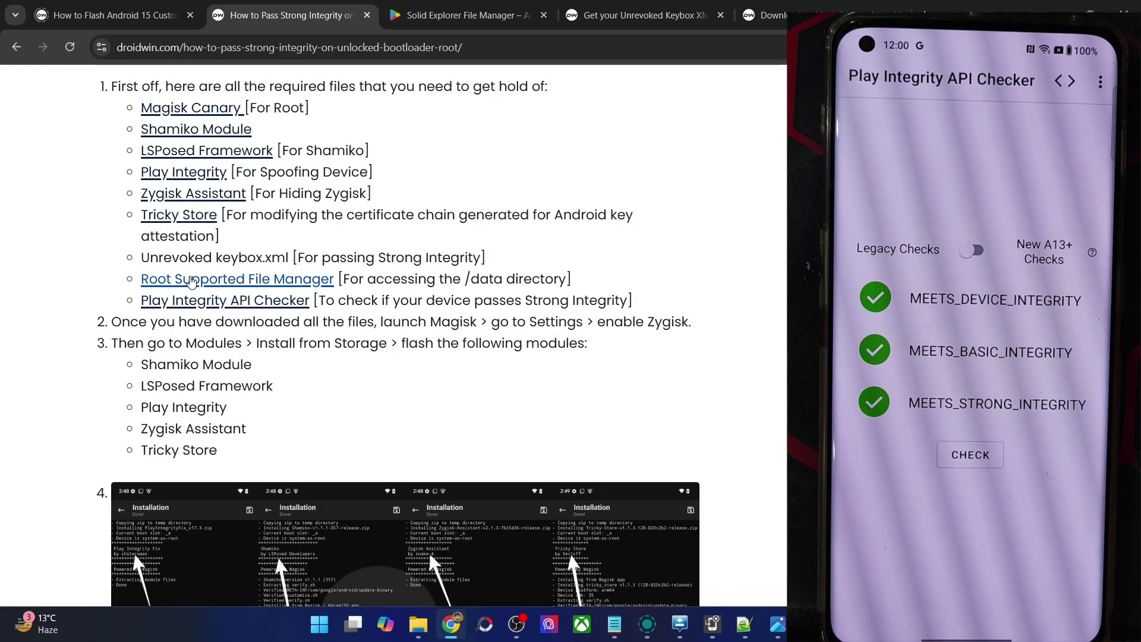
triple_click(204, 254)
scroll(405, 341, "down", 10)
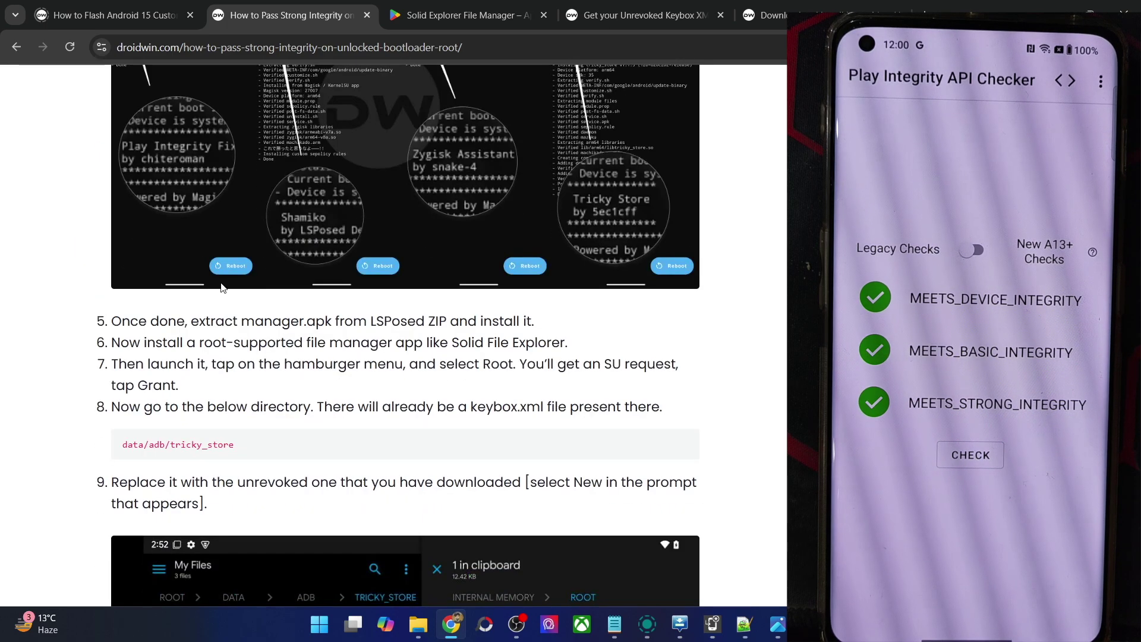
scroll(279, 266, "down", 3)
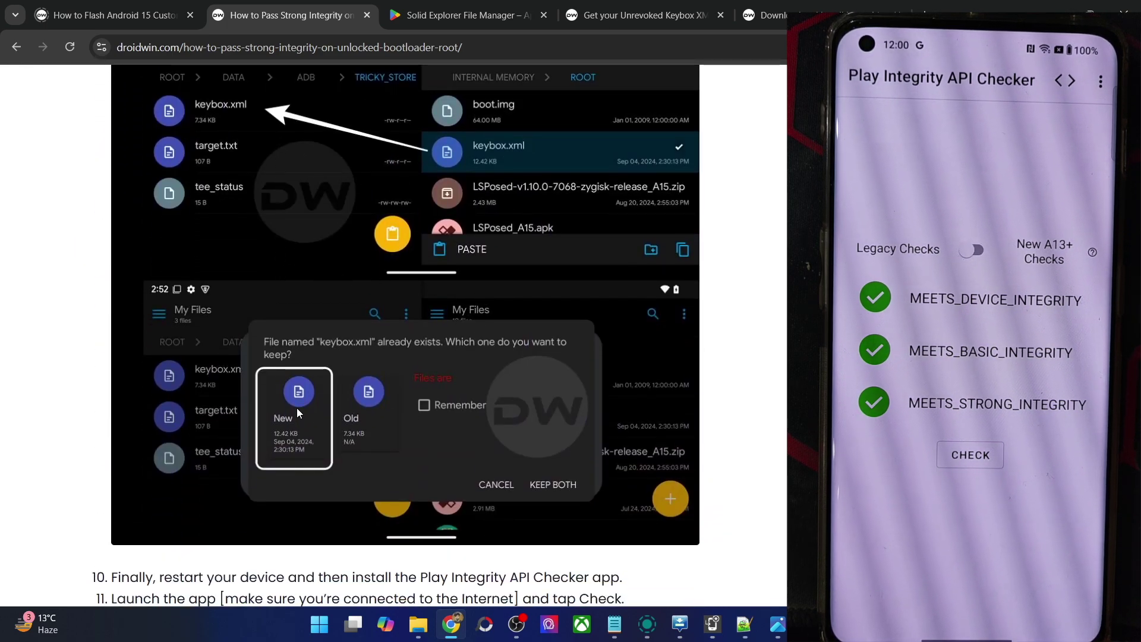
scroll(298, 408, "down", 3)
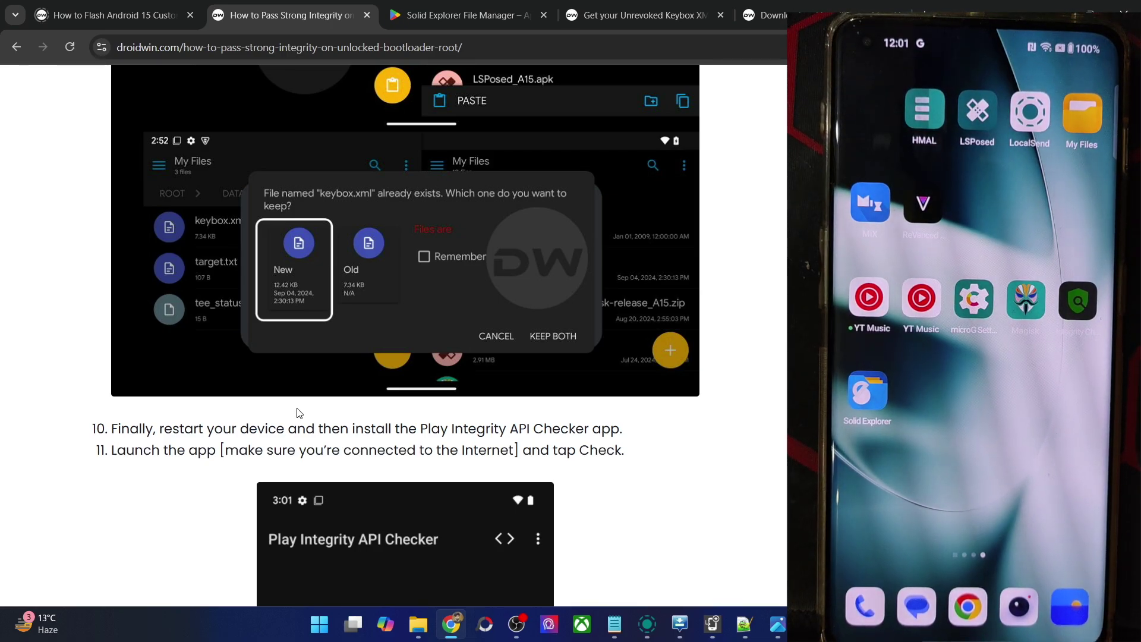
- Close the Solid Explorer tab and browse the unrevoked keybox article down to its Comment field
scroll(299, 413, "down", 6)
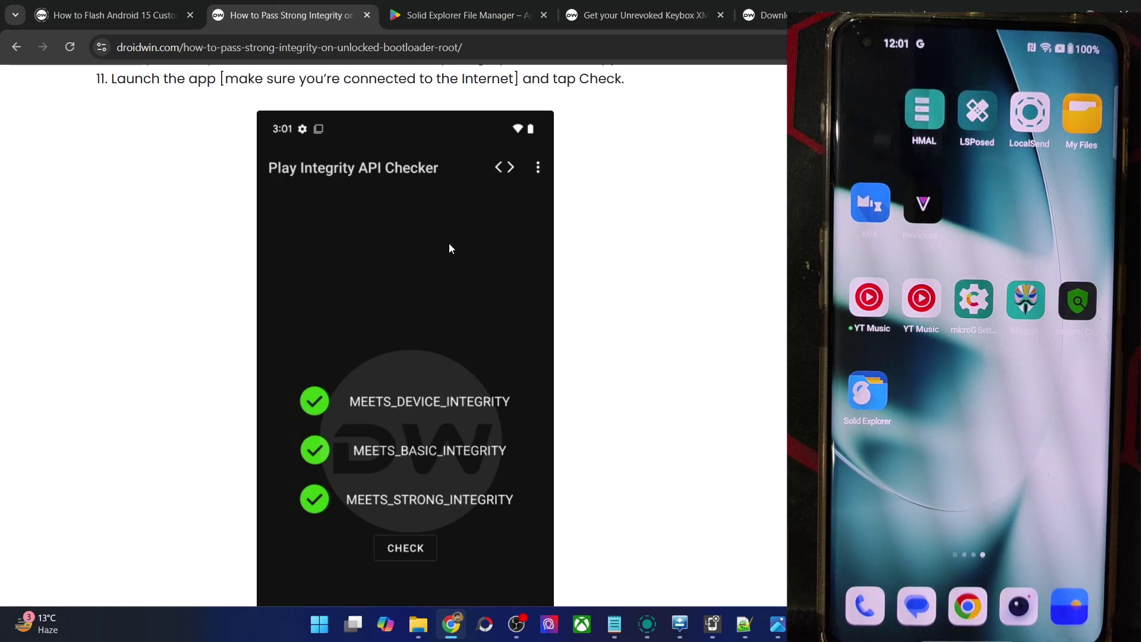
scroll(452, 374, "up", 1)
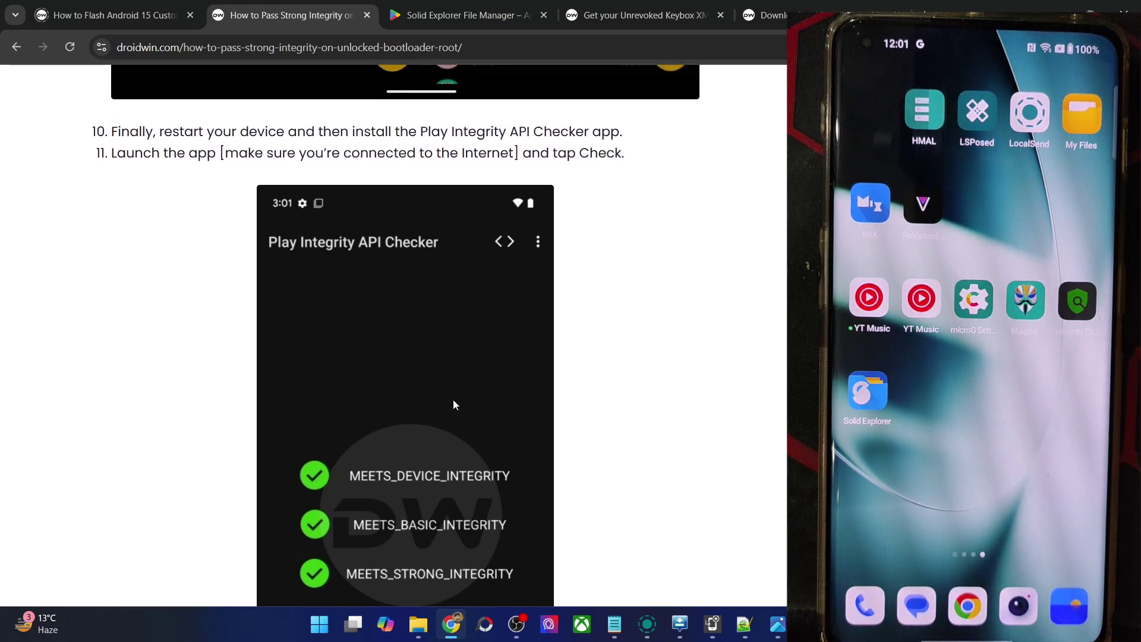
middle_click(404, 7)
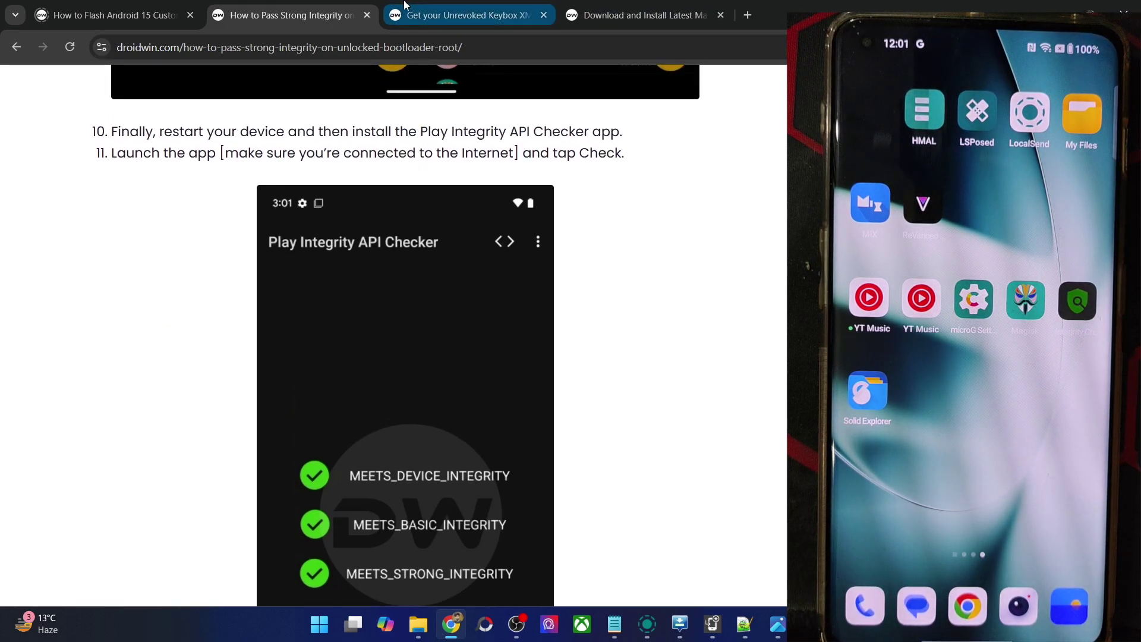
left_click(404, 7)
scroll(378, 368, "up", 3)
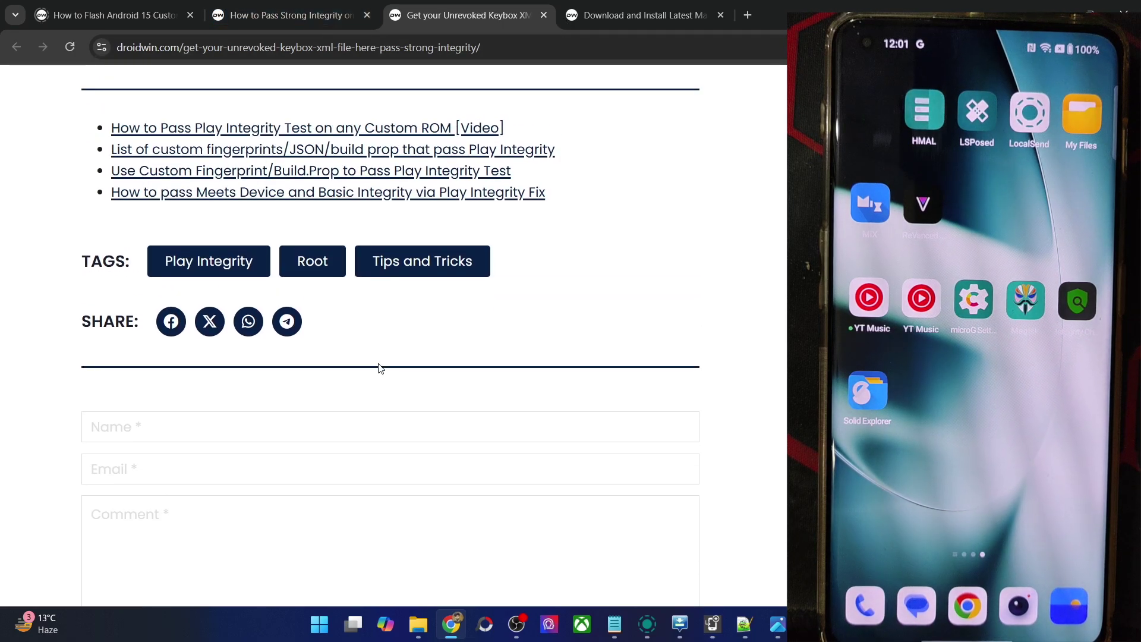
scroll(380, 369, "up", 3)
scroll(380, 369, "down", 2)
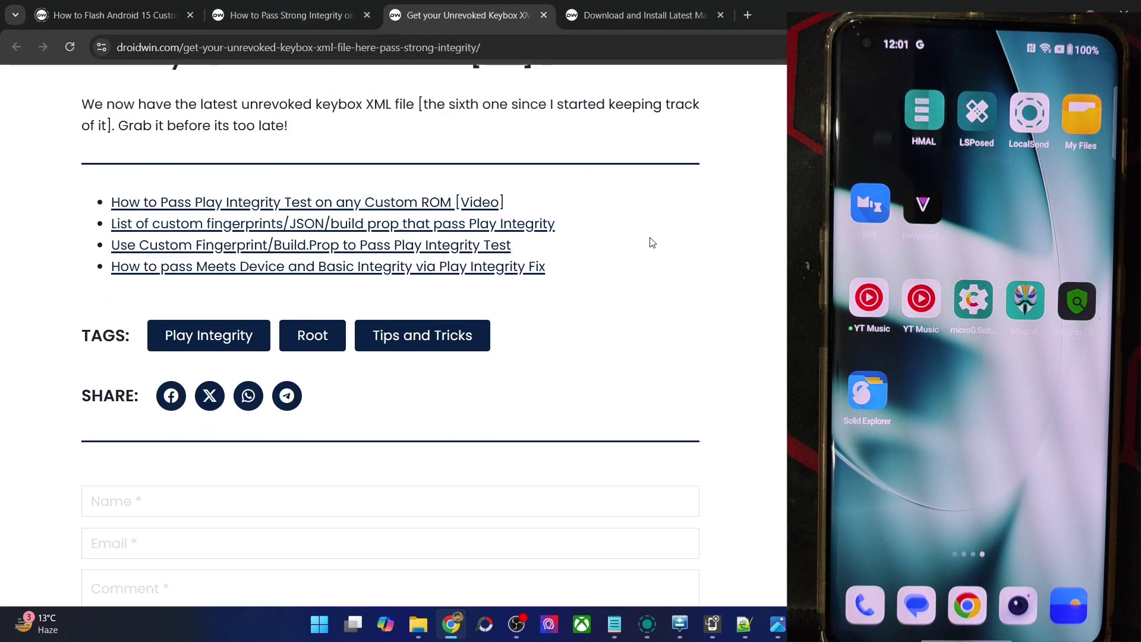
scroll(676, 283, "down", 5)
left_click(374, 317)
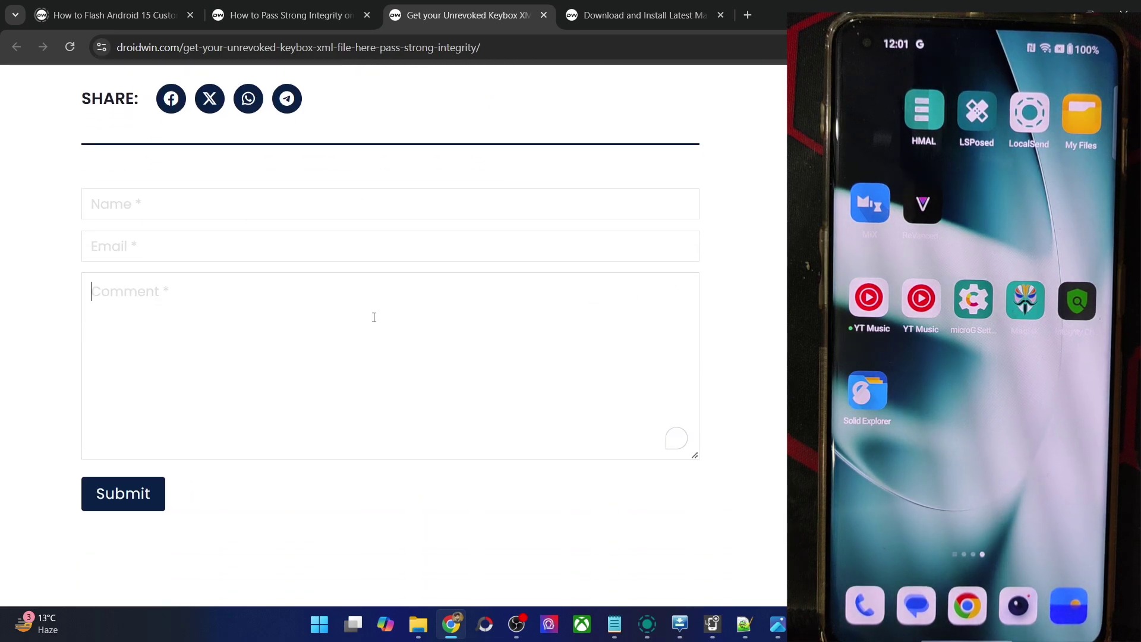
- Highlight 'unlocked' in the guide's address, then show the keybox article's 'Before starting' list
left_click(342, 15)
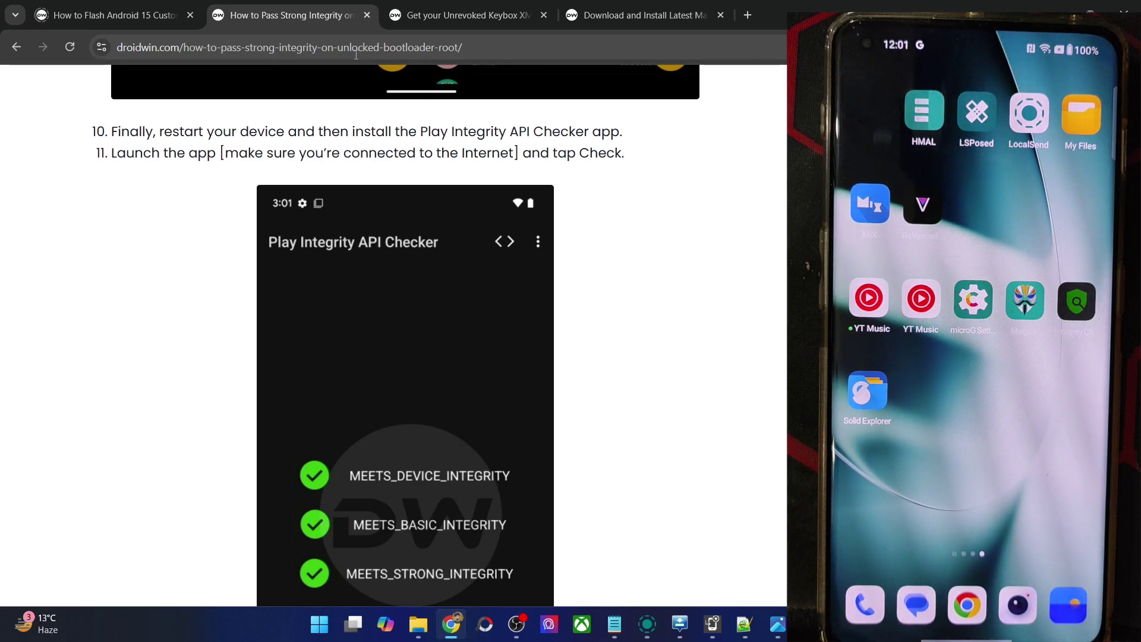
left_click(356, 54)
double_click(356, 54)
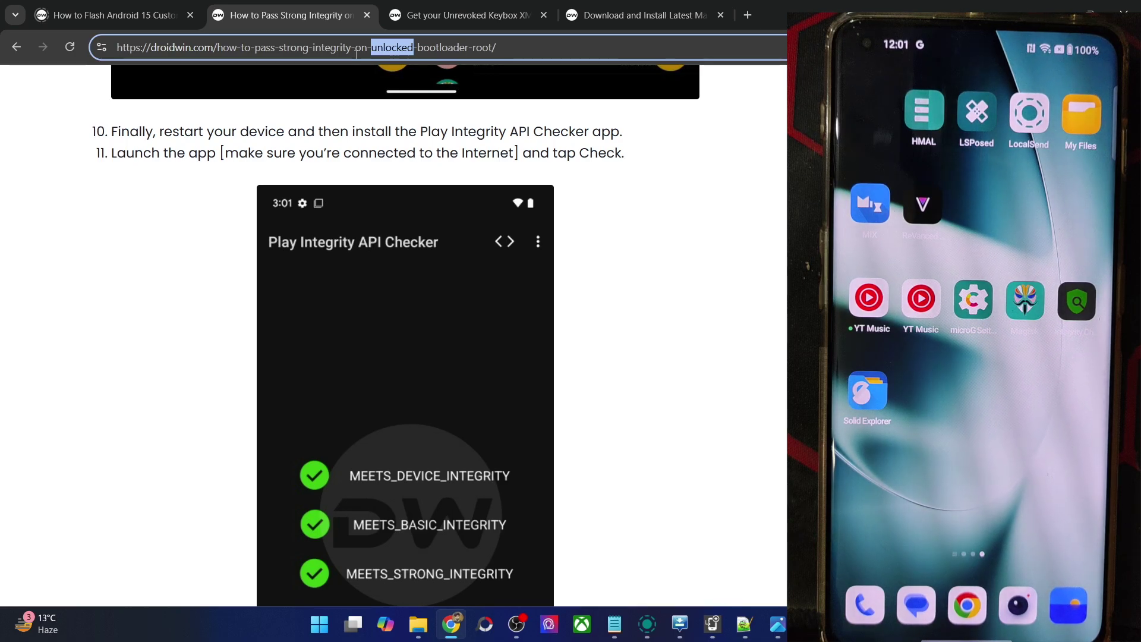
left_click(458, 14)
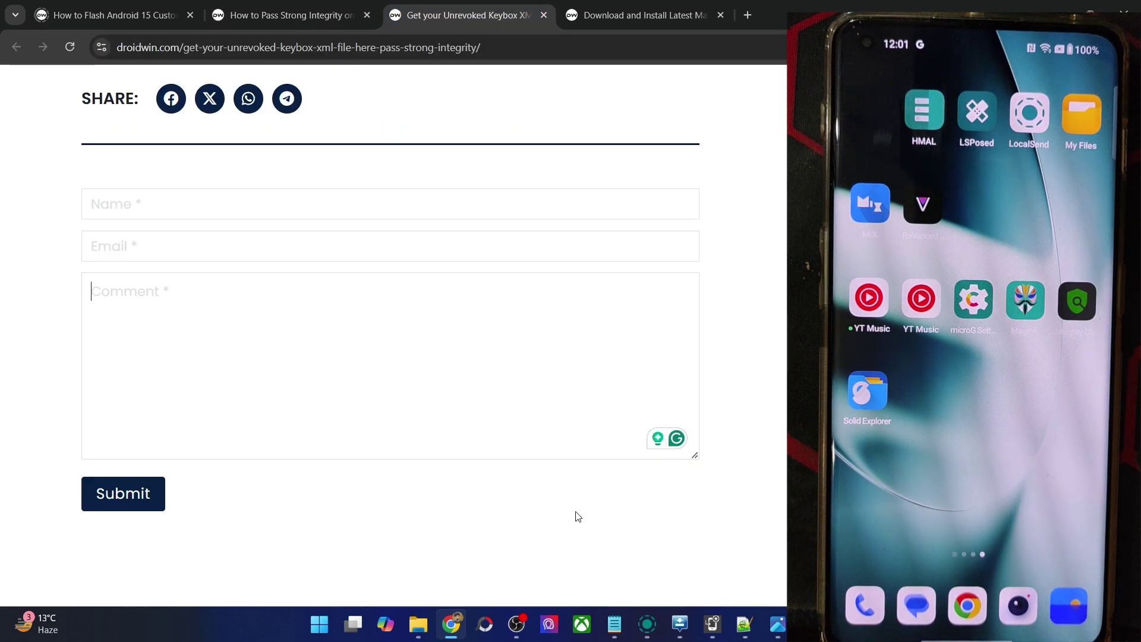
scroll(453, 426, "up", 10)
scroll(454, 430, "down", 7)
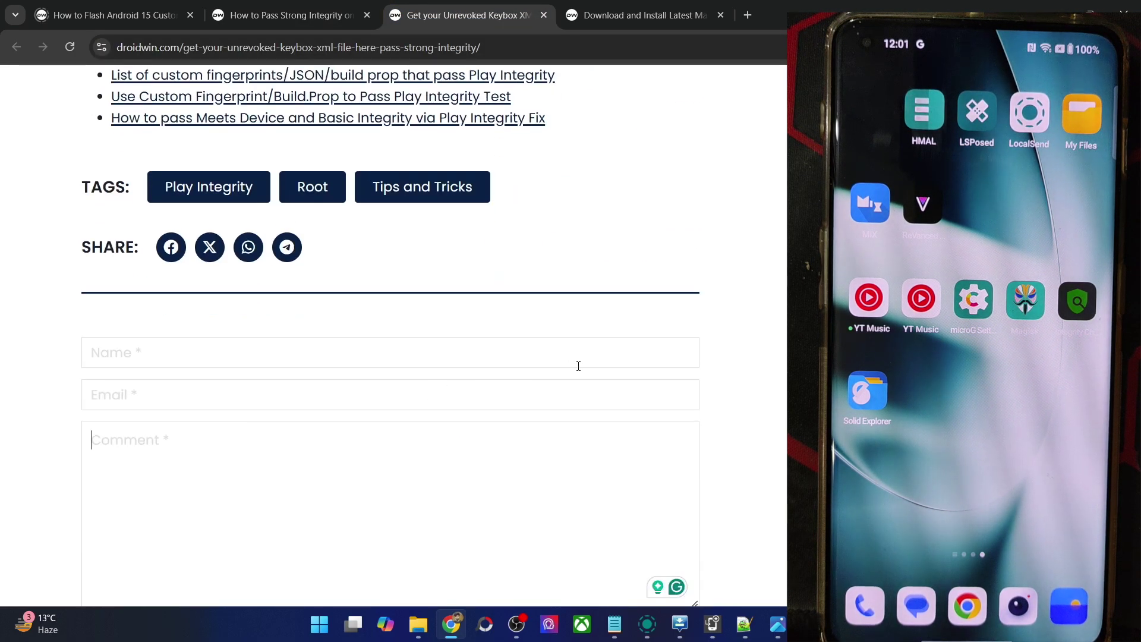
scroll(340, 358, "up", 7)
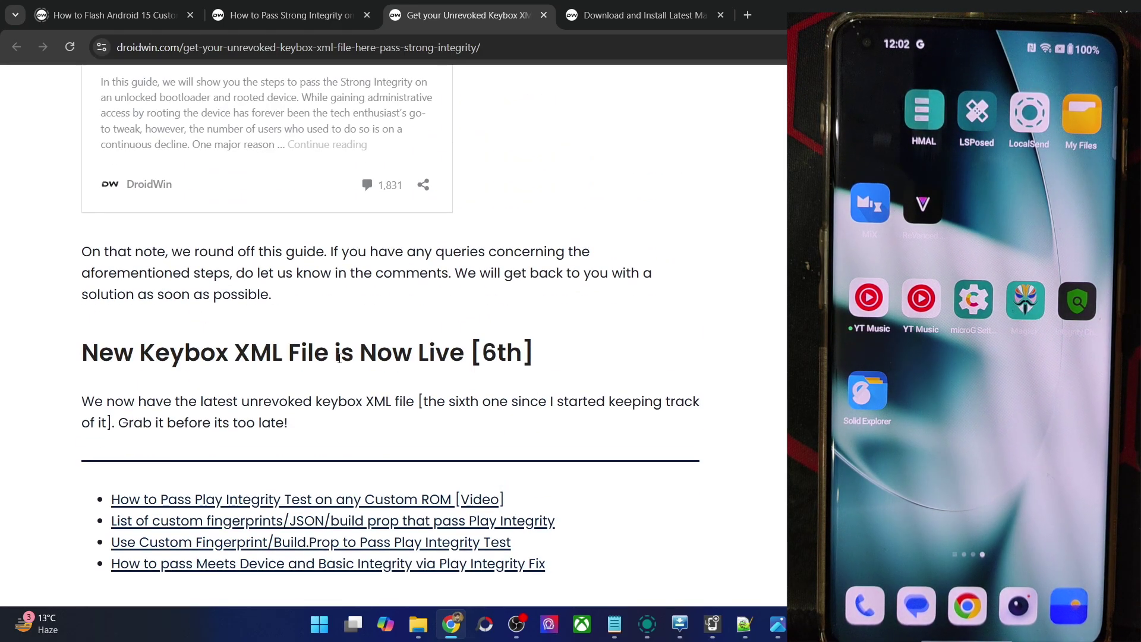
scroll(340, 359, "up", 15)
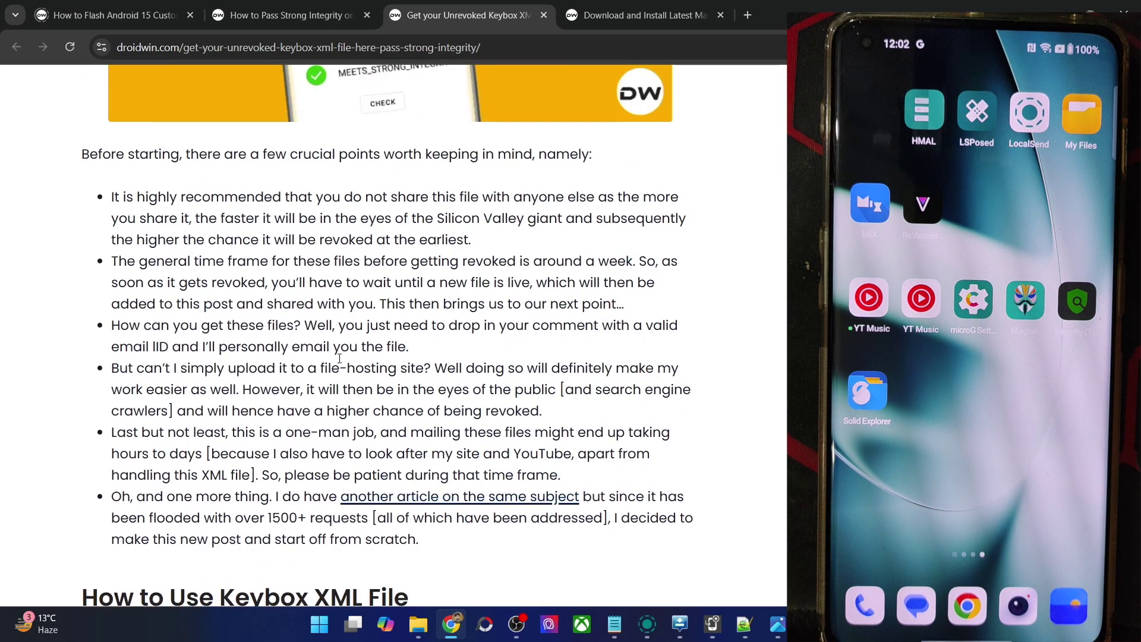